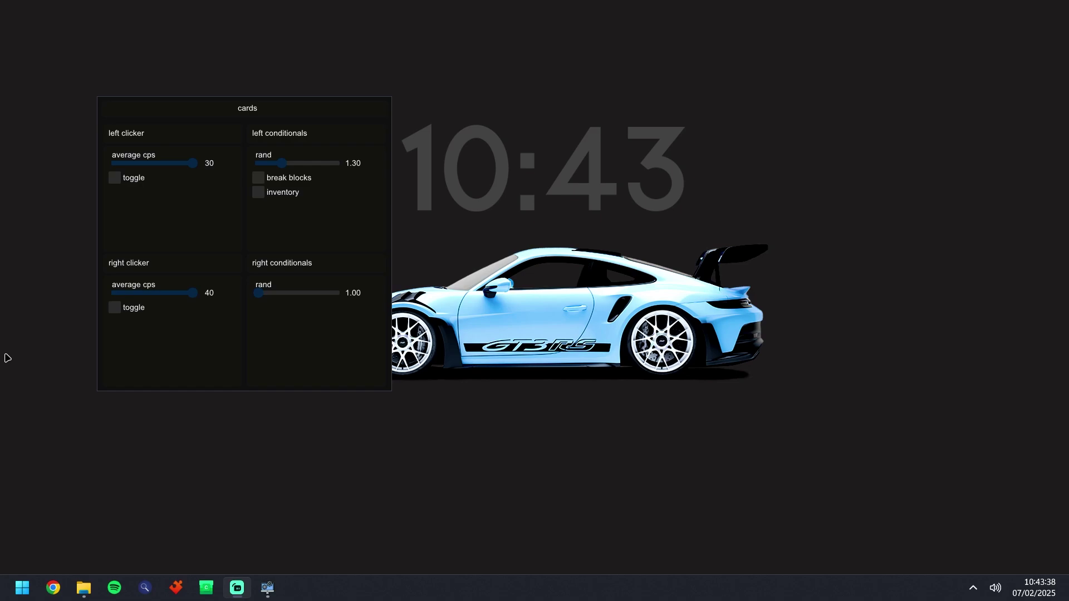
- Move the cards settings window toward the screen centre and bring System Informer's process list forward
{"action": "left_click_drag", "start_coordinate": [162, 245], "coordinate": [344, 266]}
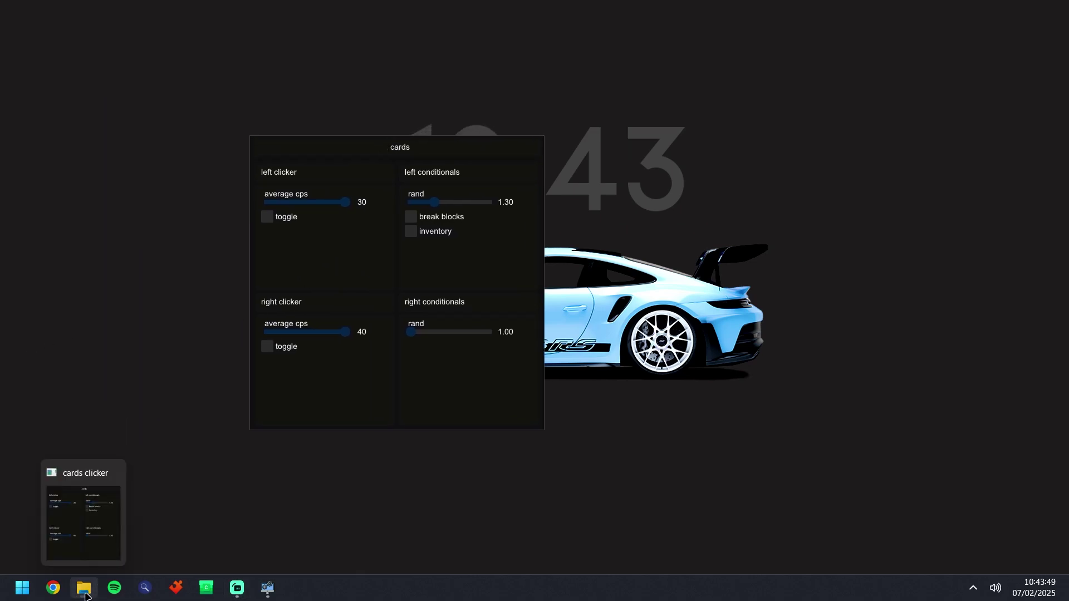
{"action": "left_click", "coordinate": [99, 528]}
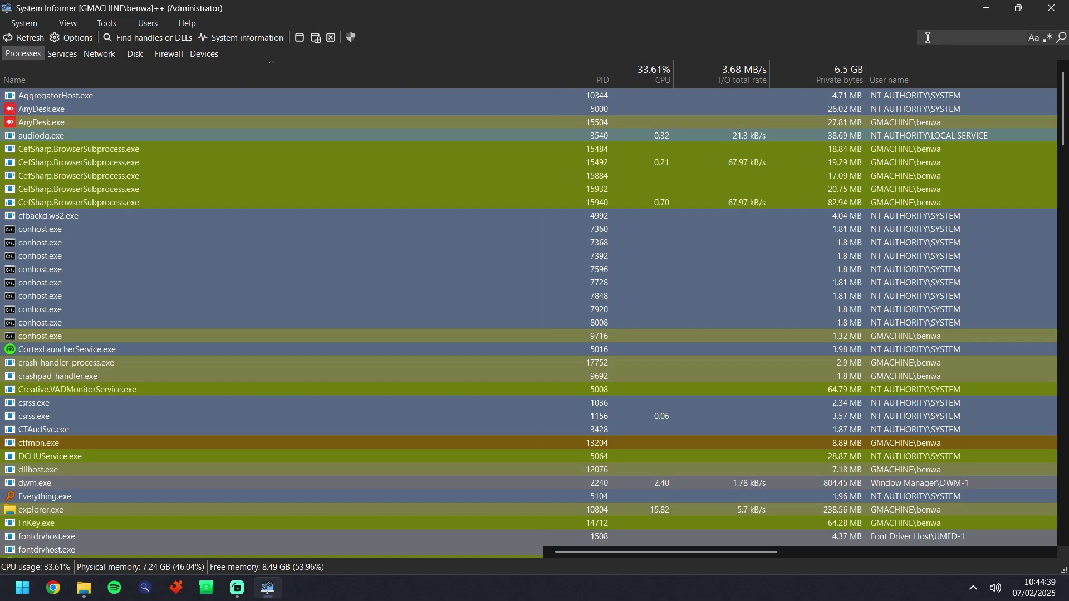
- Search 'system informer' in Chrome, open the Canary Builds page, then return to System Informer
{"action": "left_click", "coordinate": [187, 23]}
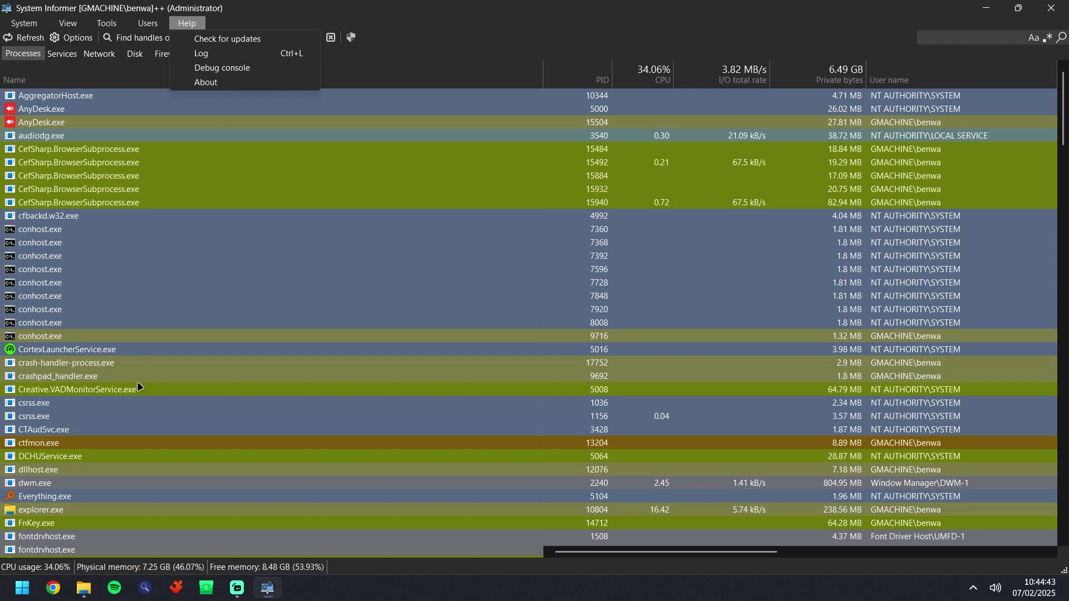
{"action": "left_click", "coordinate": [466, 446]}
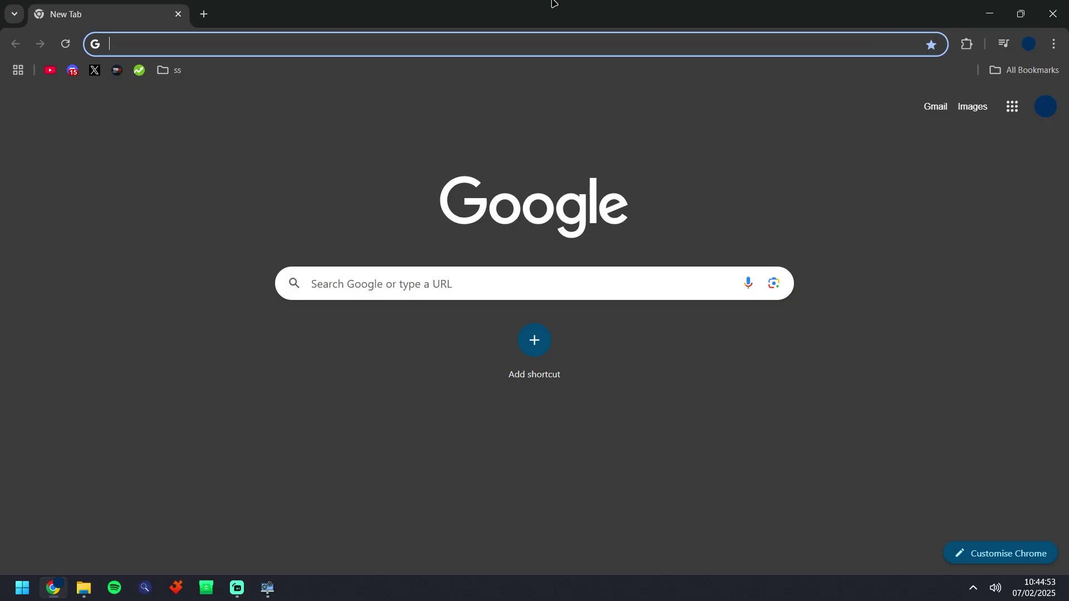
{"action": "type", "text": "system informer"}
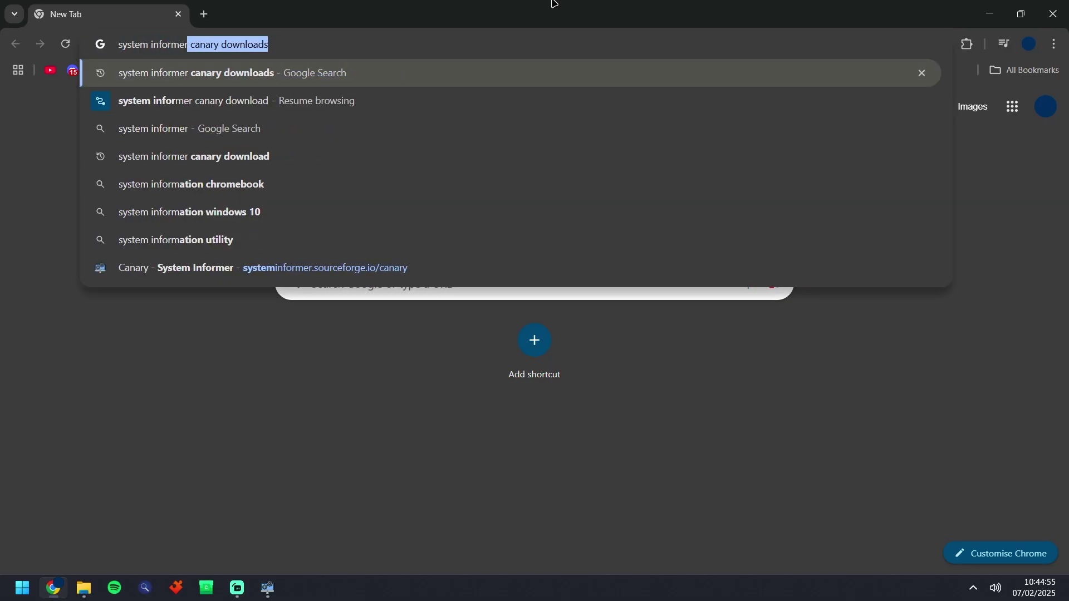
{"action": "key", "text": "Return"}
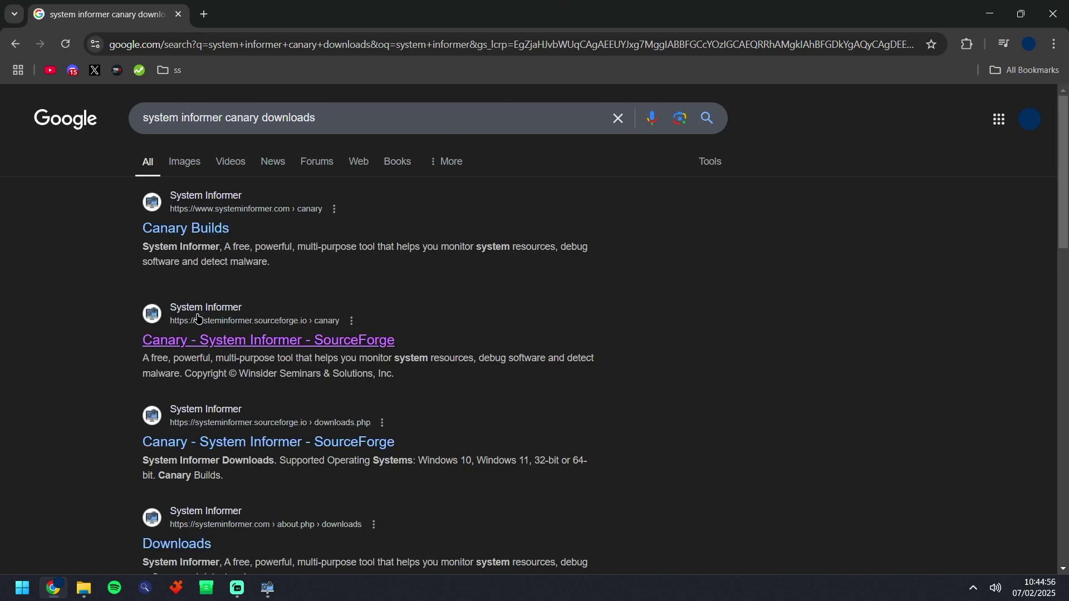
{"action": "left_click", "coordinate": [227, 349]}
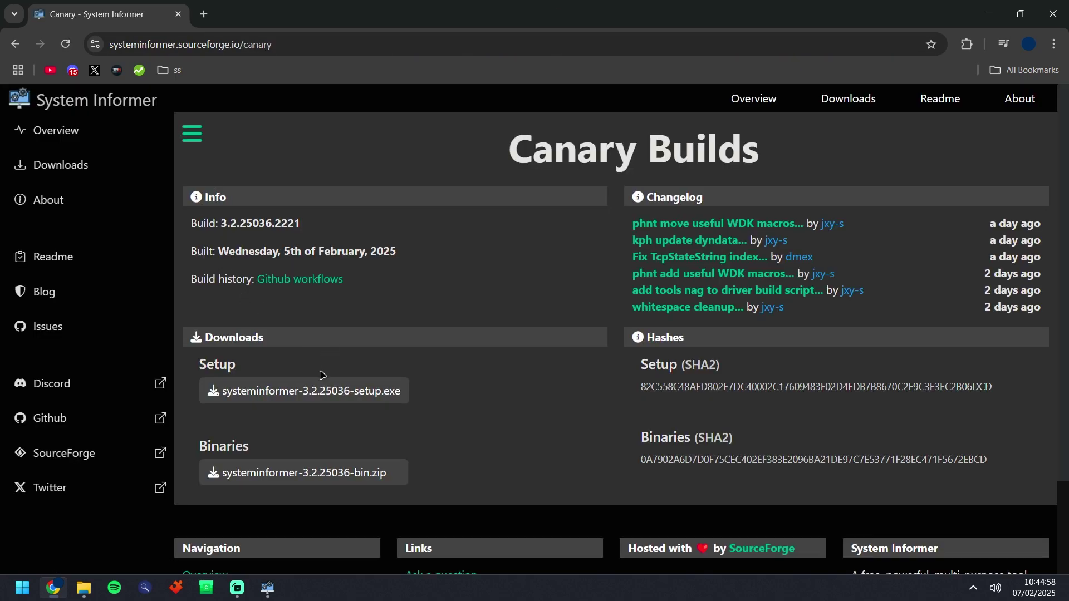
{"action": "key", "text": "alt+Tab"}
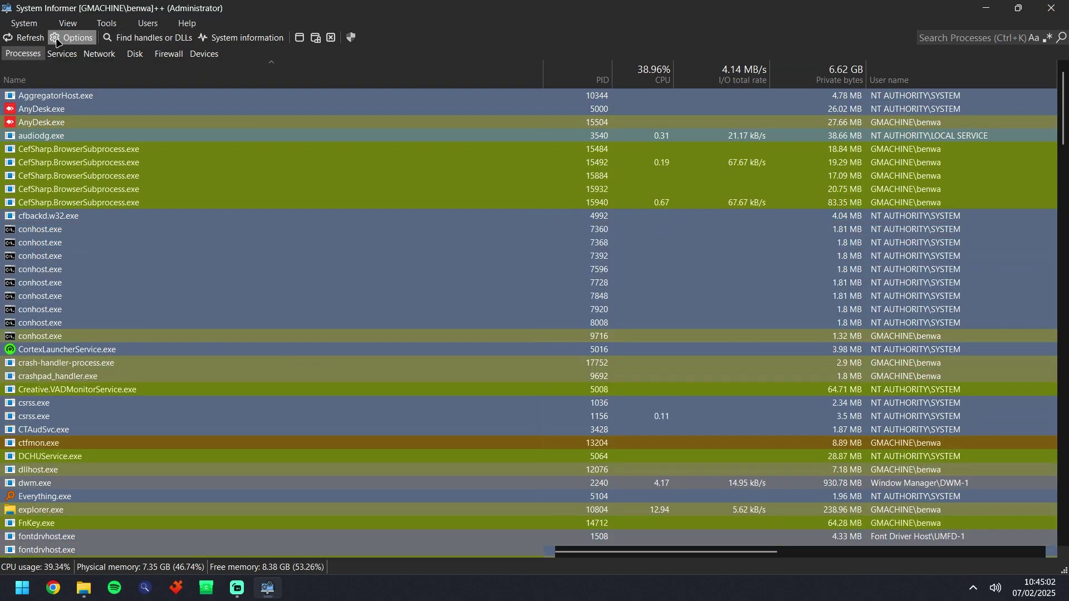
{"action": "left_click", "coordinate": [58, 40]}
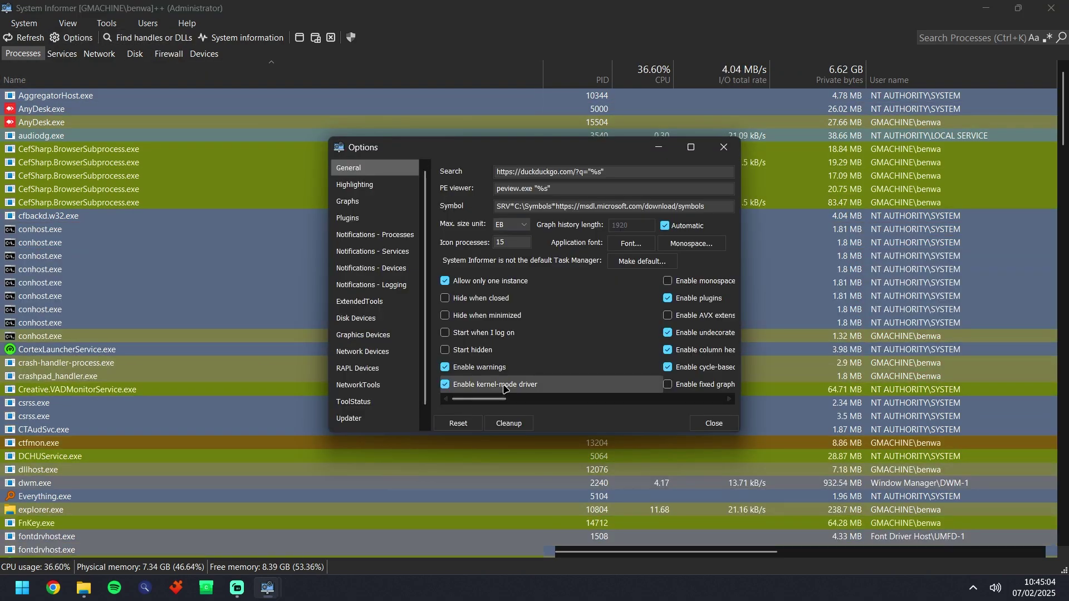
{"action": "left_click", "coordinate": [712, 424]}
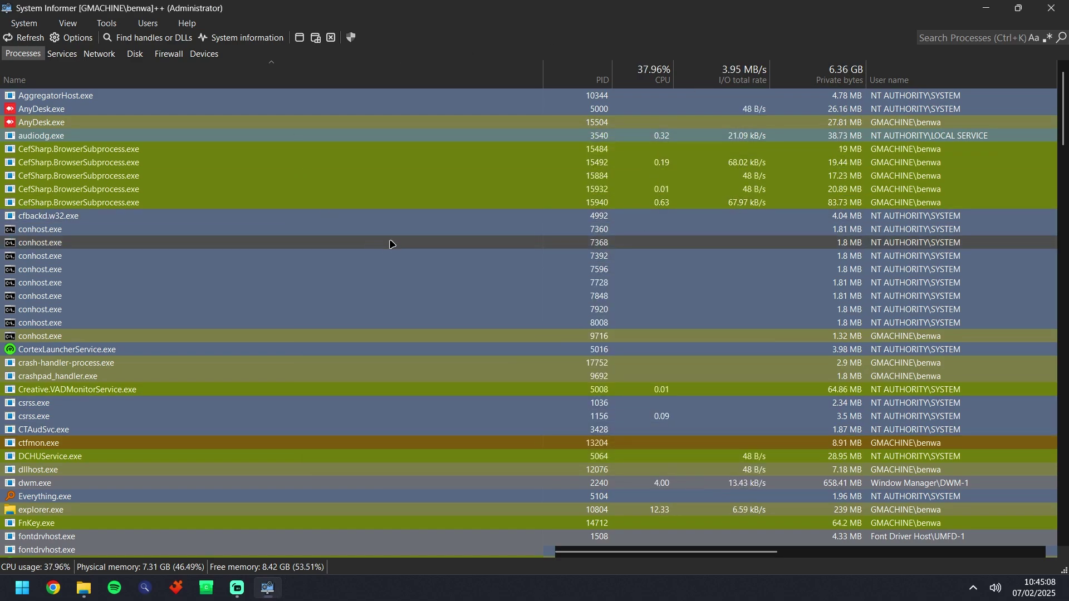
{"action": "mouse_move", "coordinate": [415, 228]}
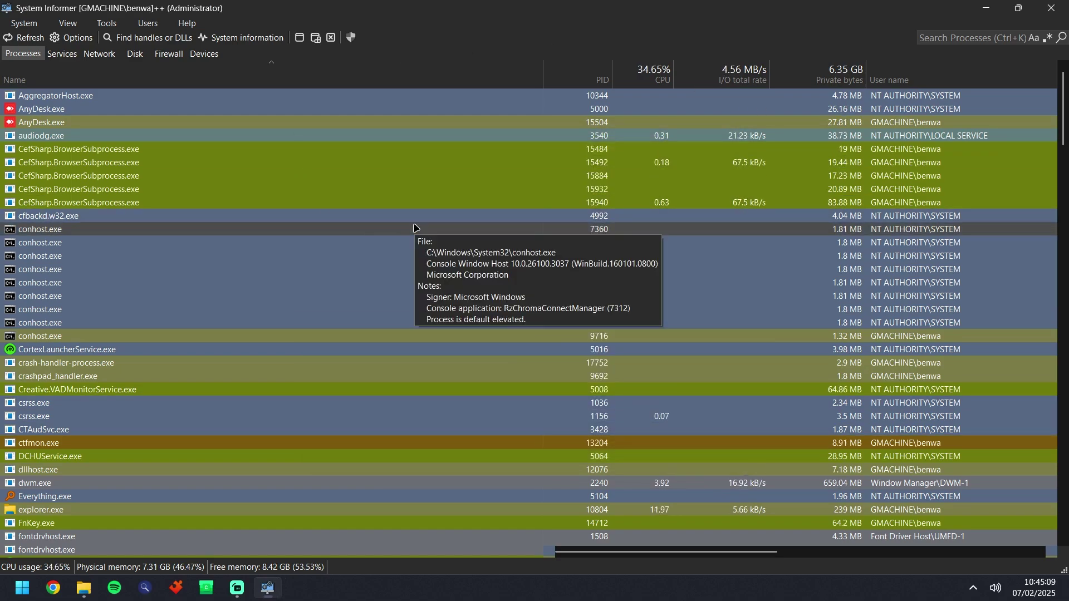
- Filter the process list to csrss and sort it by Private bytes
{"action": "left_click", "coordinate": [940, 34]}
{"action": "type", "text": "csrss"}
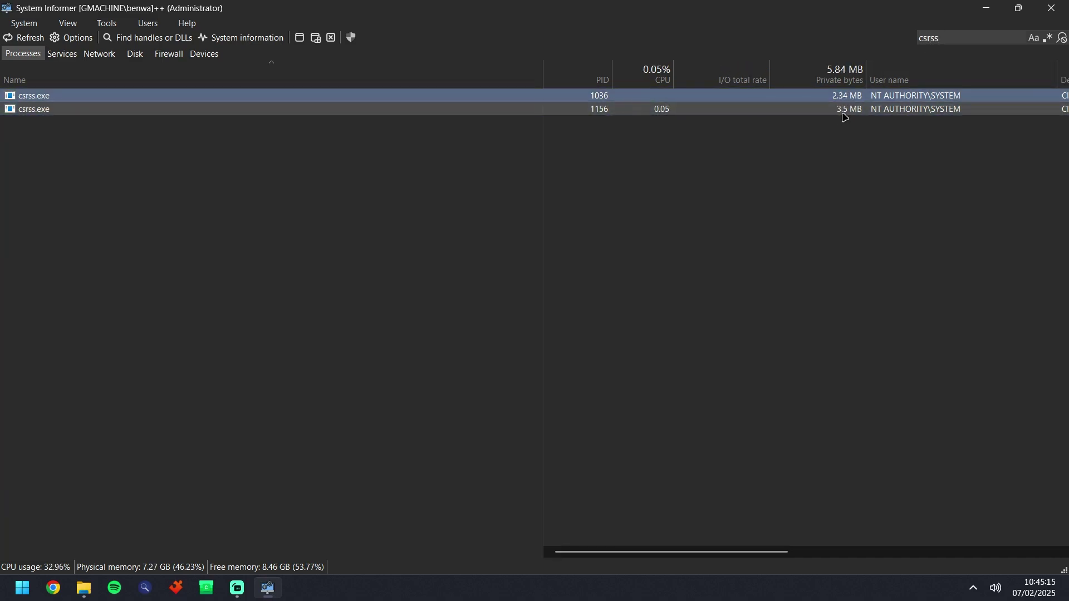
{"action": "left_click", "coordinate": [839, 77]}
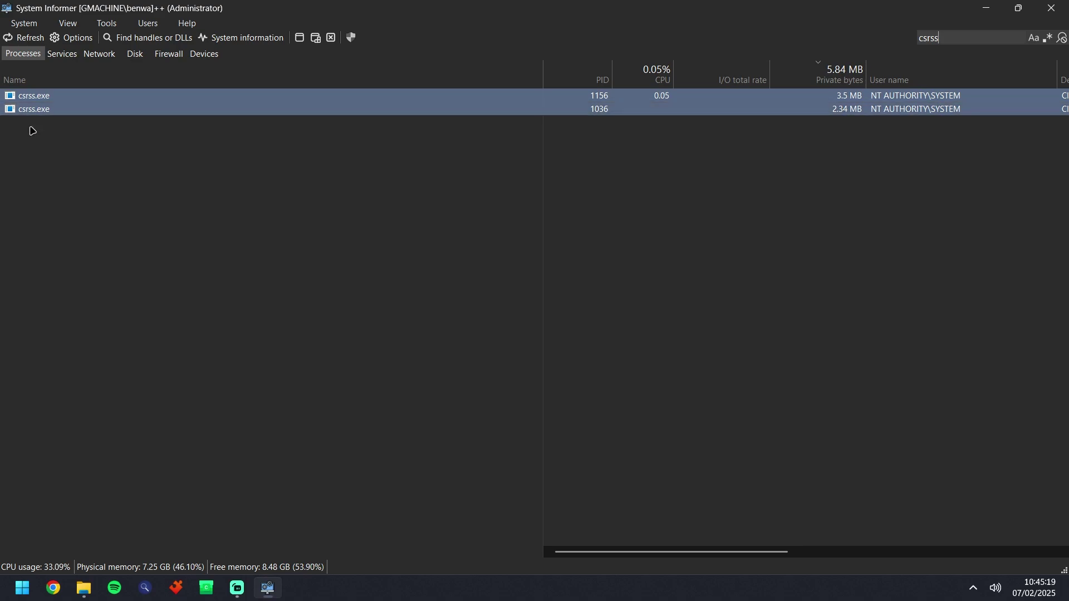
- Open the properties of csrss.exe (1156) and view its Memory tab
{"action": "double_click", "coordinate": [839, 101]}
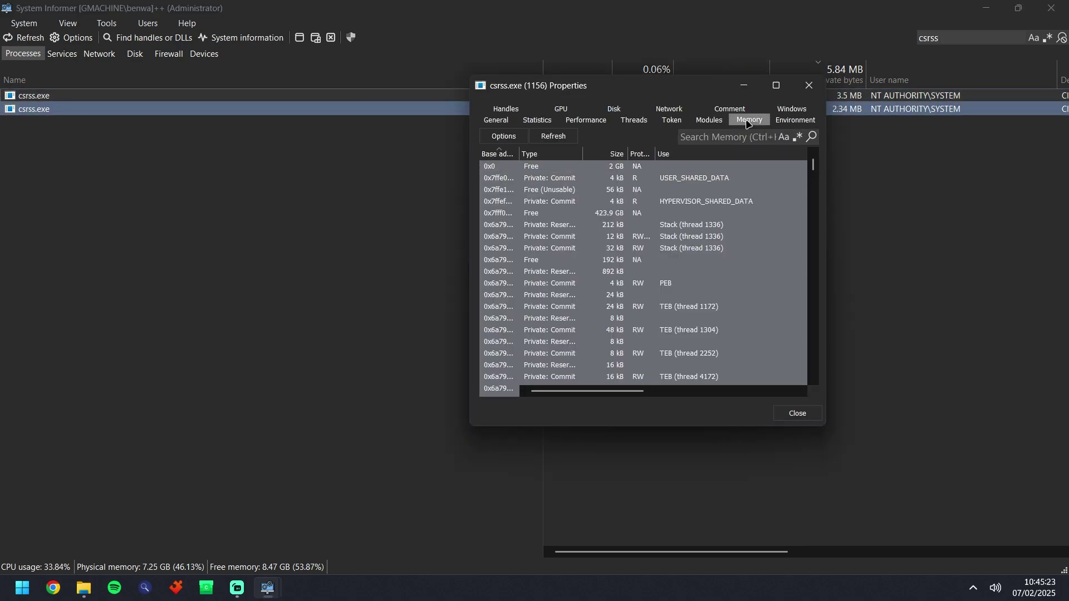
{"action": "left_click", "coordinate": [496, 120]}
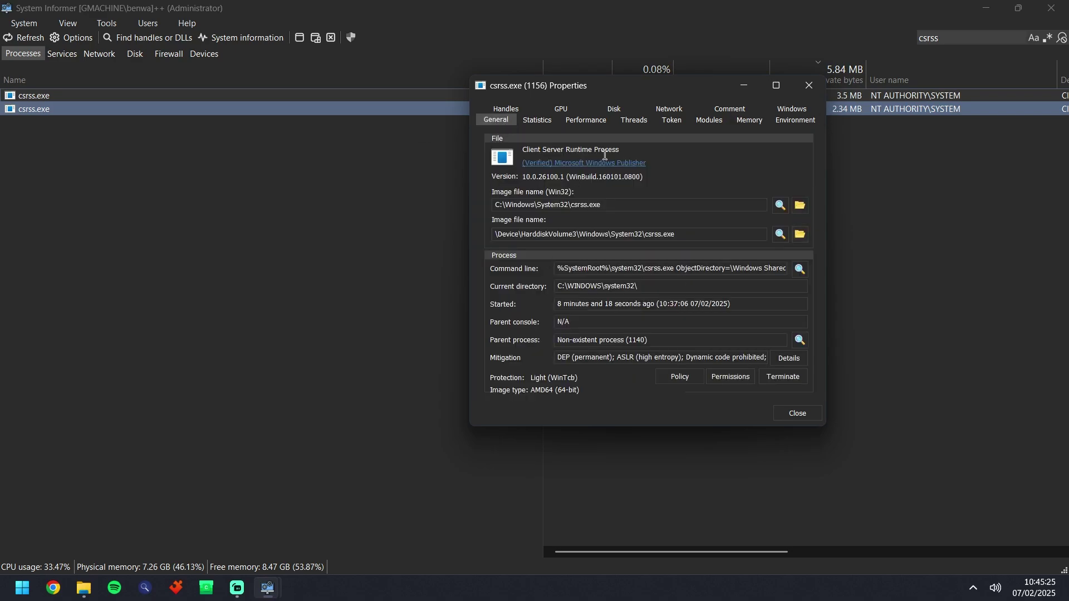
{"action": "left_click", "coordinate": [752, 122]}
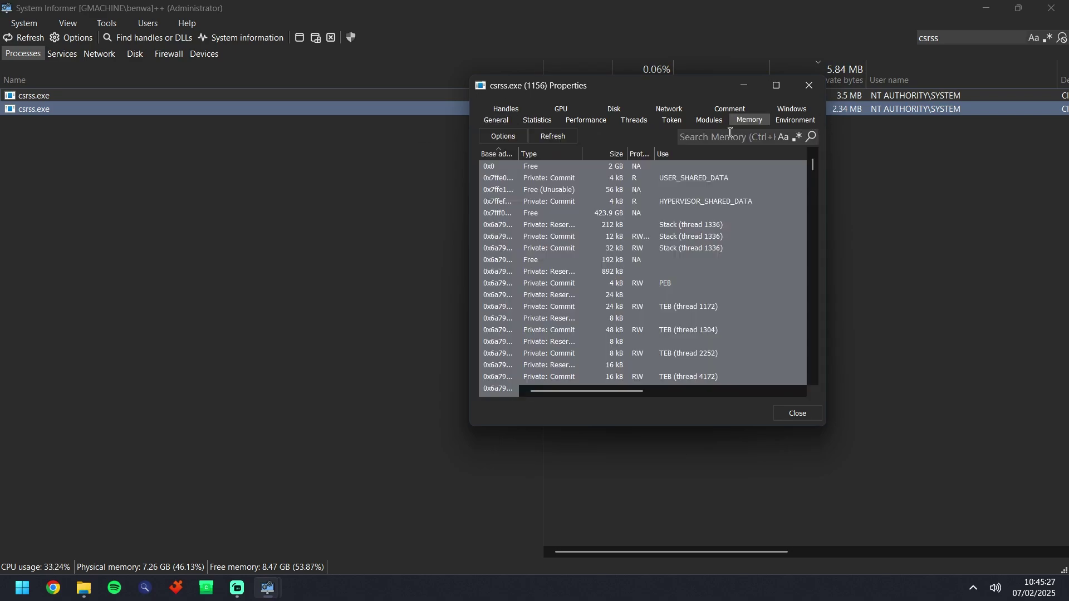
- Run a memory string scan with minimum length 4, Extended Unicode and Mapped enabled
{"action": "left_click", "coordinate": [488, 140]}
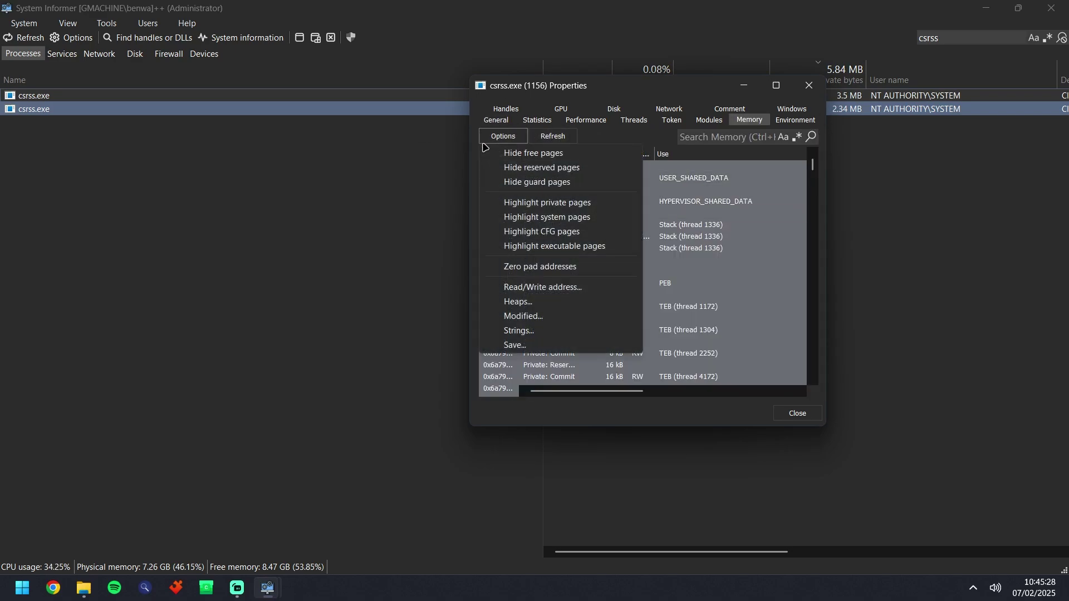
{"action": "left_click", "coordinate": [519, 331]}
{"action": "type", "text": "4"}
{"action": "left_click", "coordinate": [612, 243]}
{"action": "left_click", "coordinate": [634, 273]}
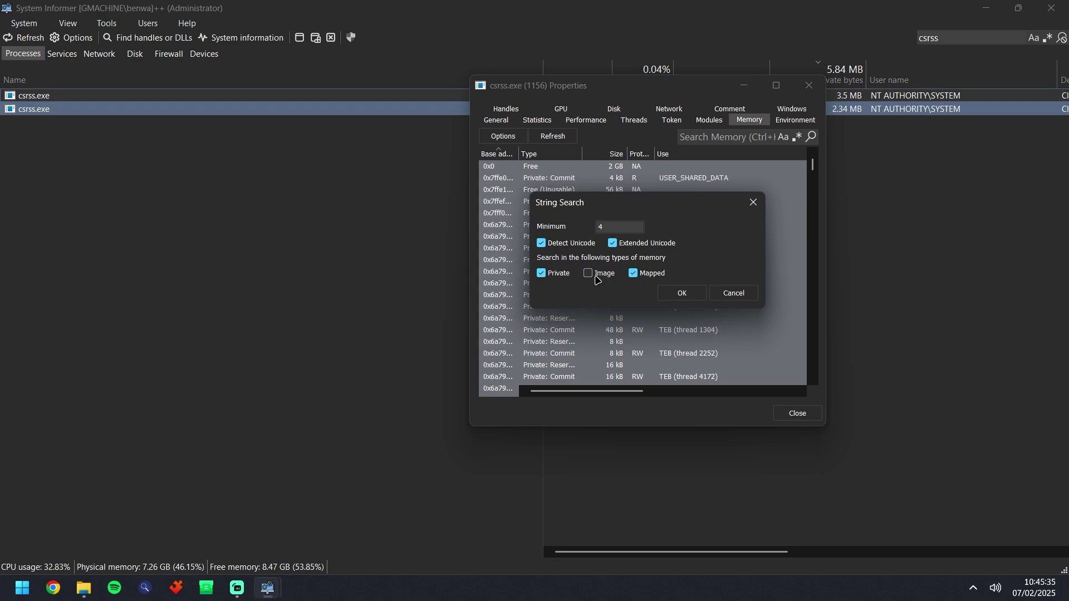
{"action": "left_click", "coordinate": [663, 294]}
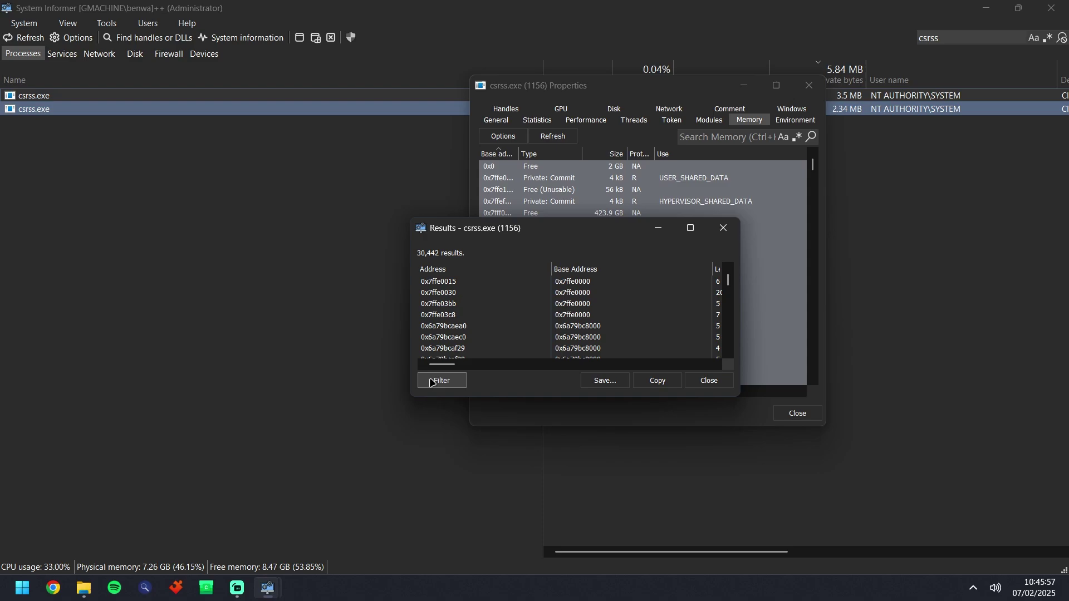
- Filter the string results with a case-insensitive drive-letter .dll path regex
{"action": "left_click", "coordinate": [441, 380]}
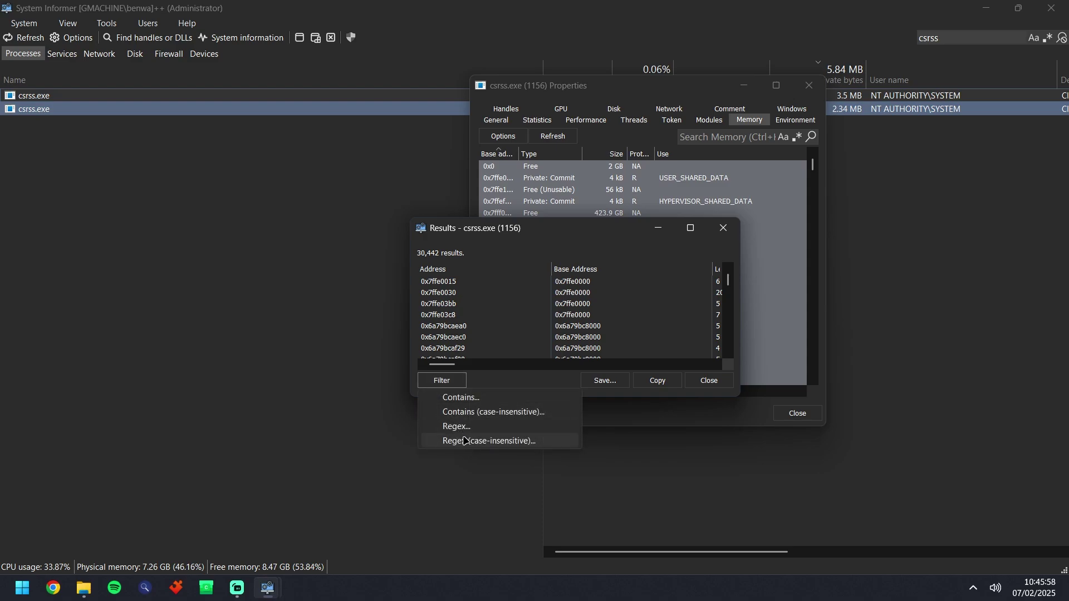
{"action": "left_click", "coordinate": [468, 441]}
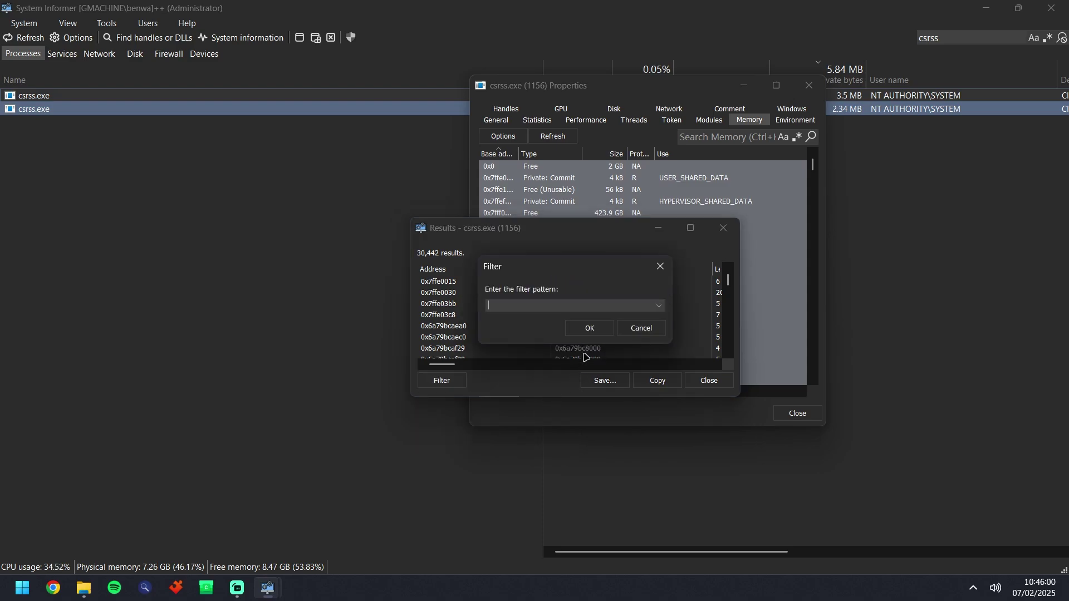
{"action": "key", "text": "Down"}
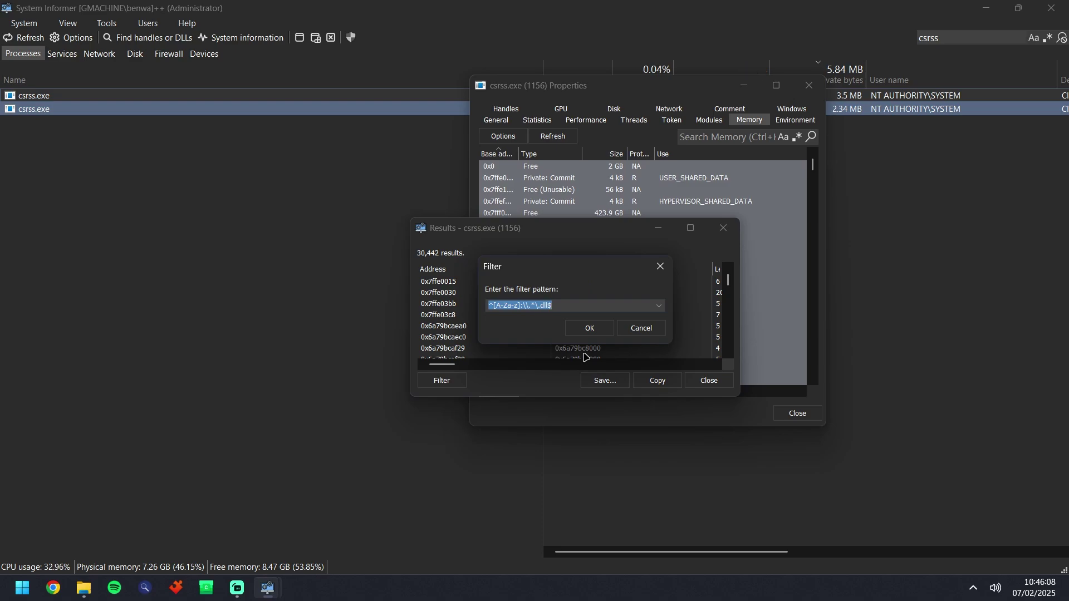
{"action": "key", "text": "Return"}
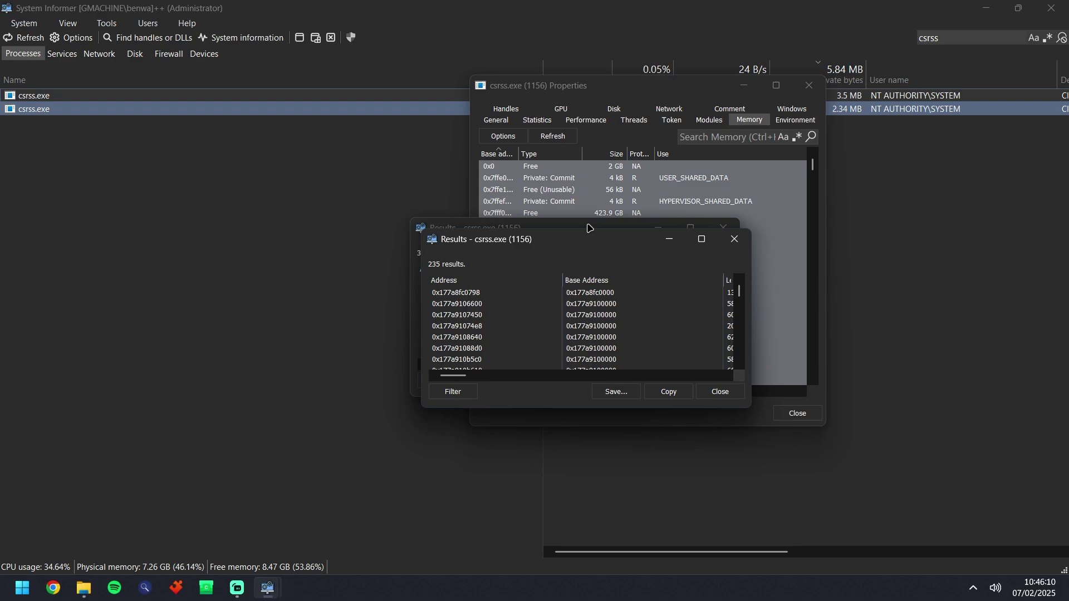
- Select all 235 filtered results and copy their Result column
{"action": "double_click", "coordinate": [554, 244]}
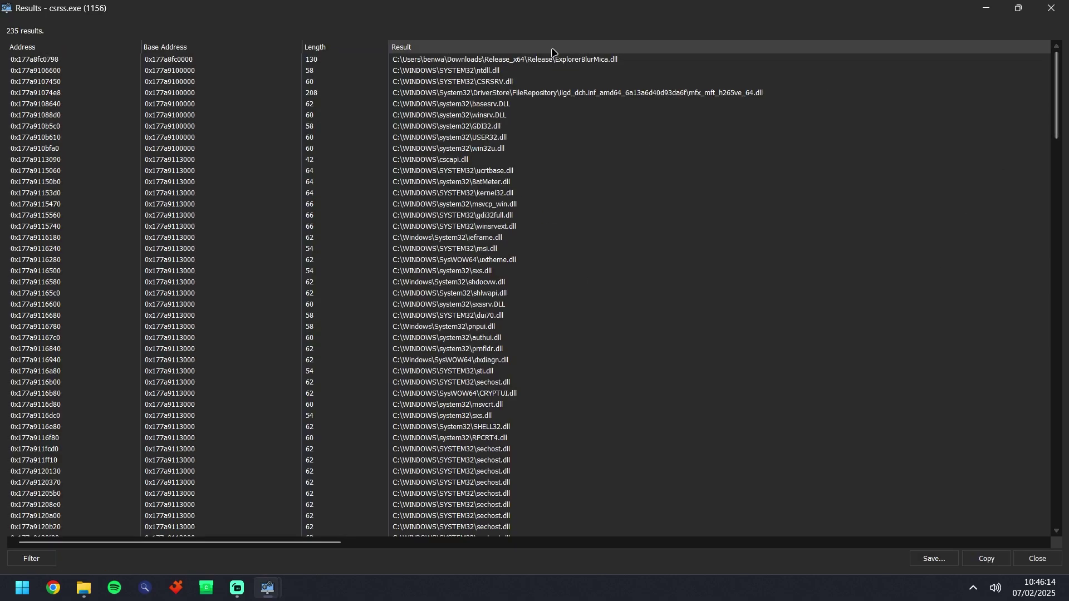
{"action": "left_click", "coordinate": [668, 57]}
{"action": "left_click_drag", "start_coordinate": [1055, 87], "coordinate": [1055, 473]}
{"action": "left_click", "coordinate": [658, 527], "text": "shift"}
{"action": "right_click", "coordinate": [658, 520]}
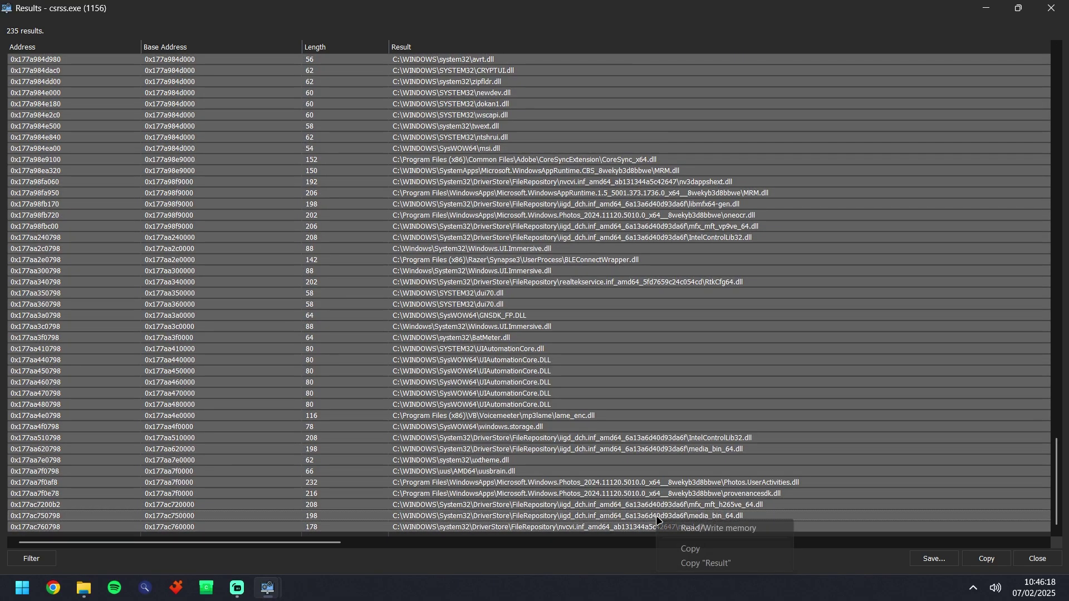
{"action": "left_click", "coordinate": [708, 564]}
- Launch Notepad from Start search, paste the copied DLL paths and select all
{"action": "key", "text": "super"}
{"action": "type", "text": "note"}
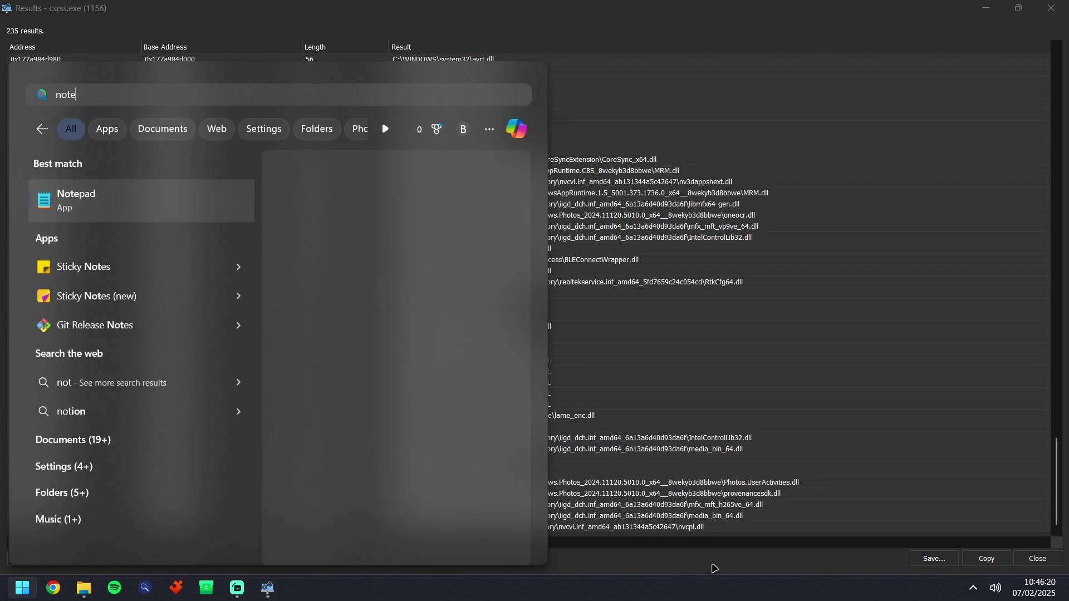
{"action": "key", "text": "Return"}
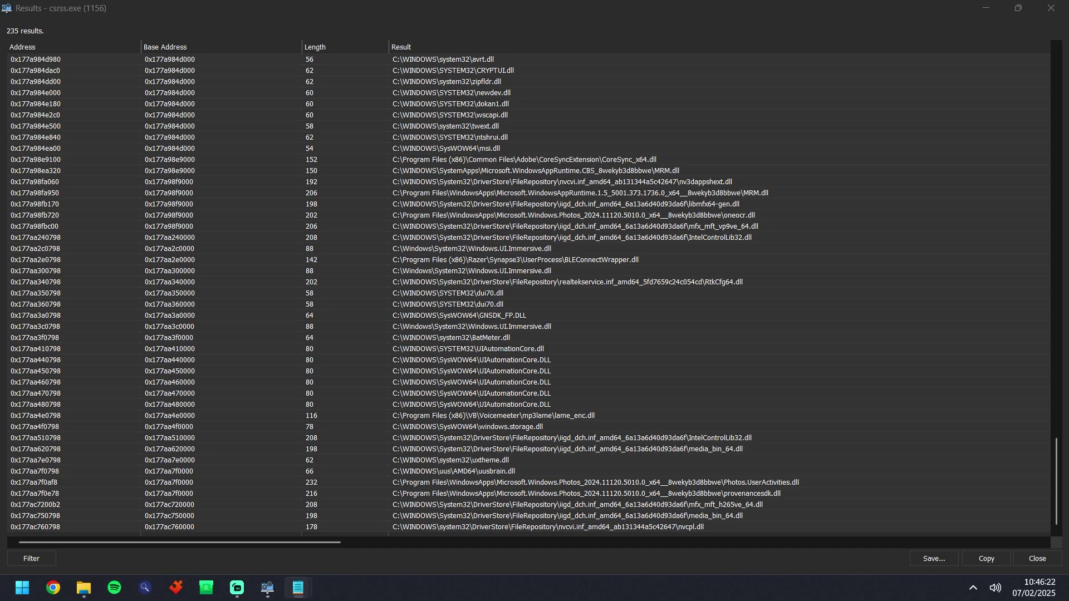
{"action": "key", "text": "ctrl+v"}
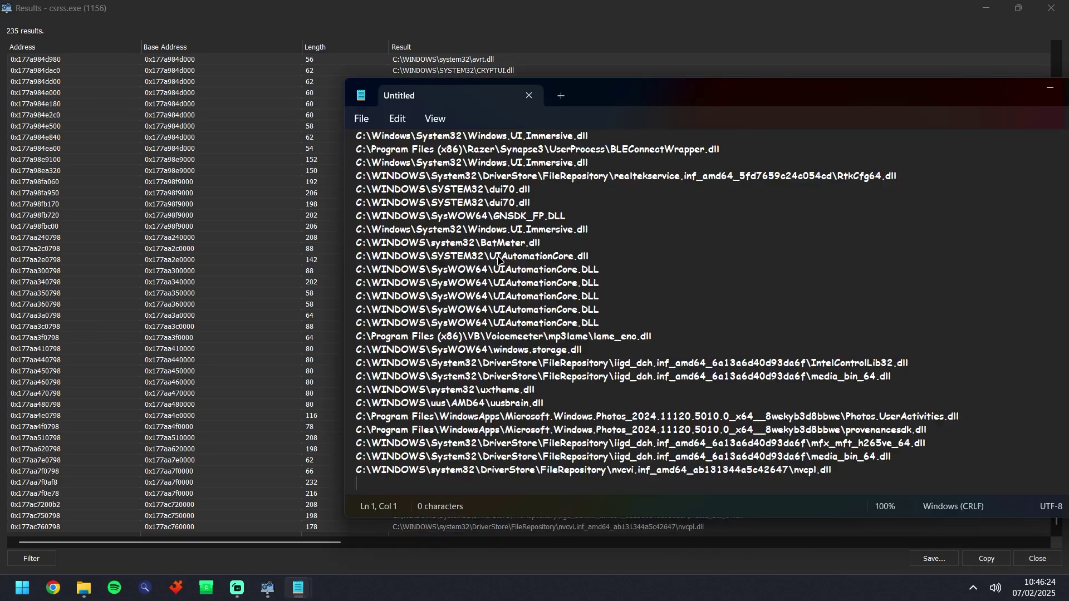
{"action": "key", "text": "ctrl+a"}
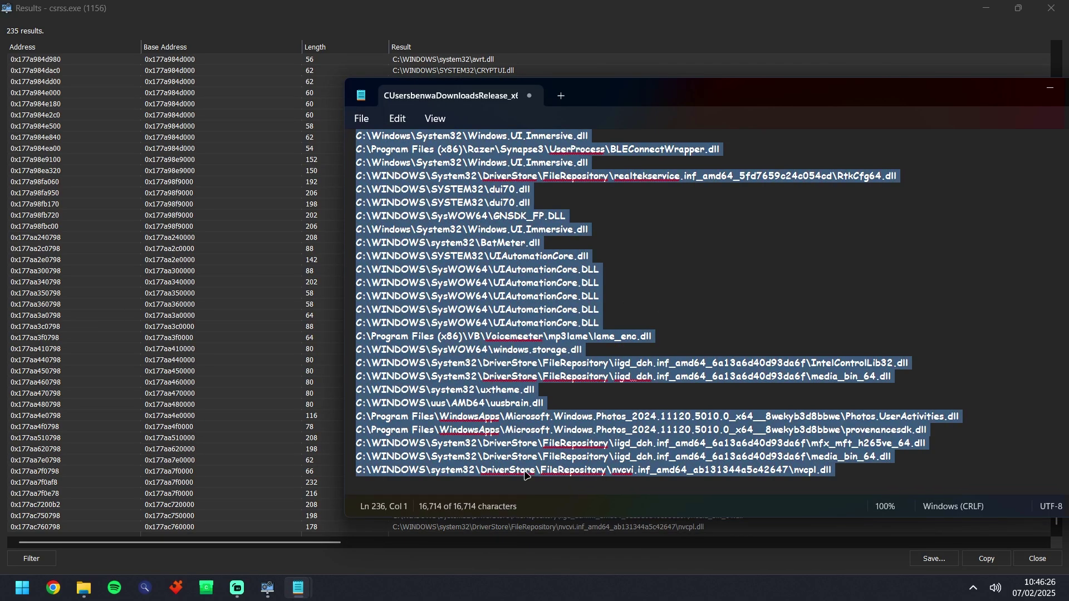
- Open DeDupeList.com from the ss bookmarks folder in Chrome and accept the consent prompt
{"action": "left_click", "coordinate": [53, 588]}
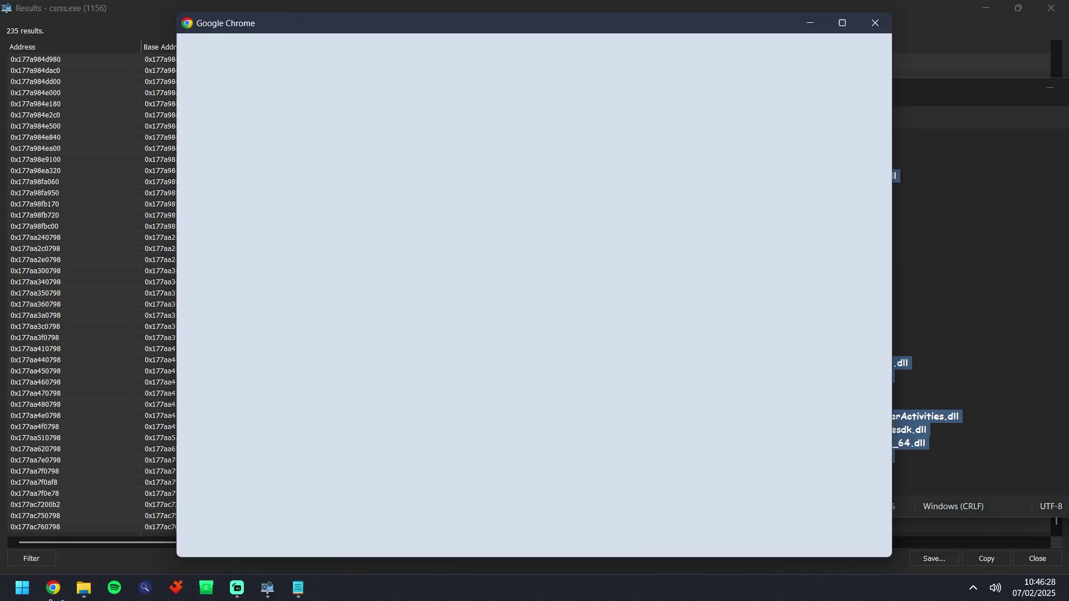
{"action": "left_click", "coordinate": [168, 69]}
{"action": "left_click", "coordinate": [218, 115]}
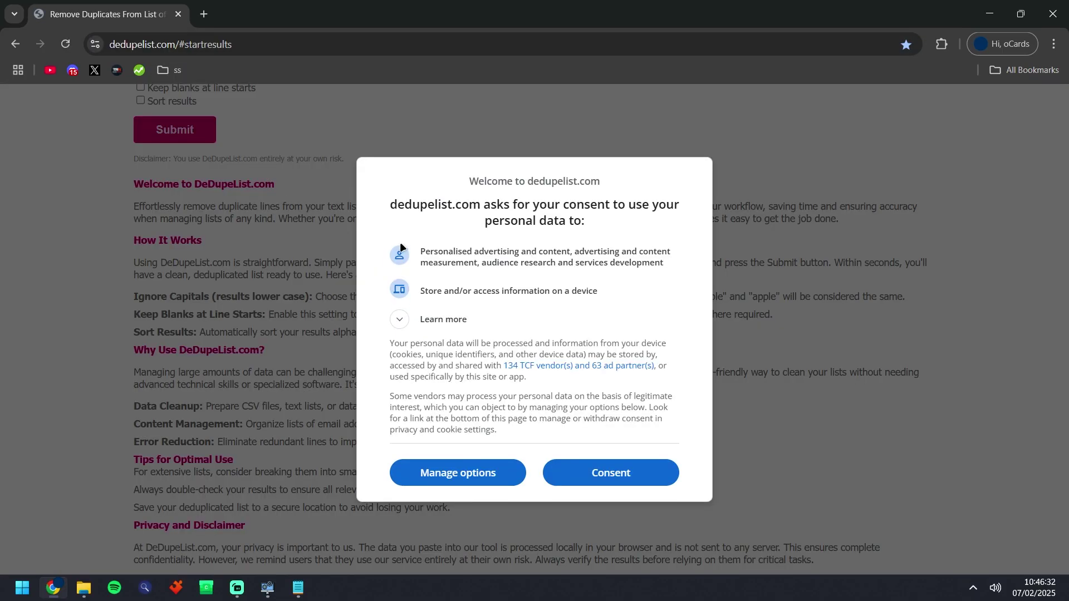
{"action": "left_click", "coordinate": [621, 474]}
{"action": "scroll", "coordinate": [625, 379], "scroll_direction": "up", "scroll_amount": 7}
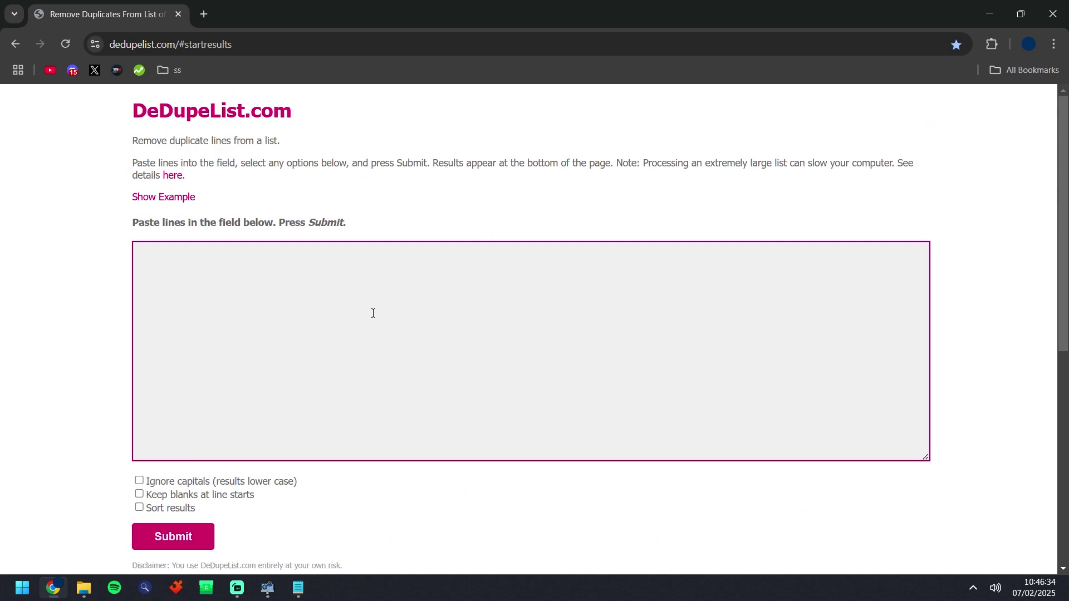
- Paste the DLL path list into the input box and submit it for deduplication
{"action": "left_click", "coordinate": [401, 321]}
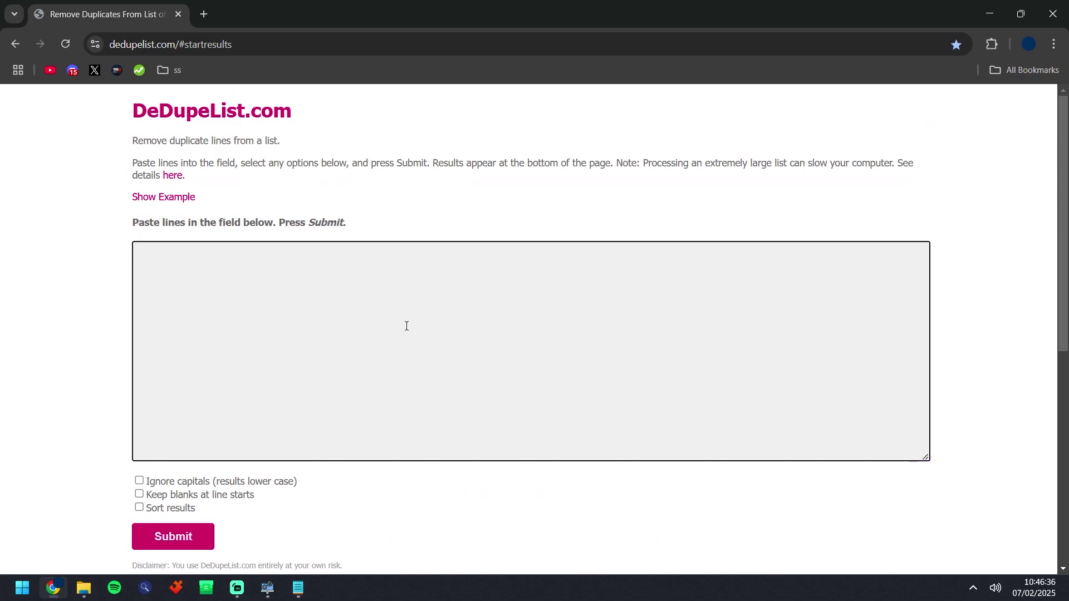
{"action": "key", "text": "ctrl+v"}
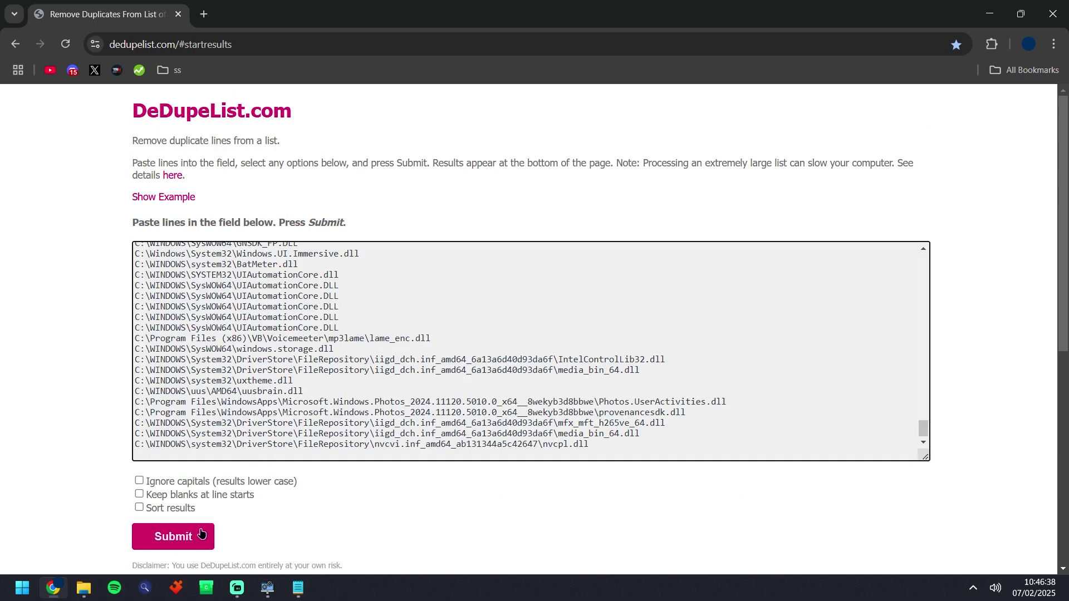
{"action": "left_click", "coordinate": [203, 532]}
{"action": "scroll", "coordinate": [463, 316], "scroll_direction": "down", "scroll_amount": 6}
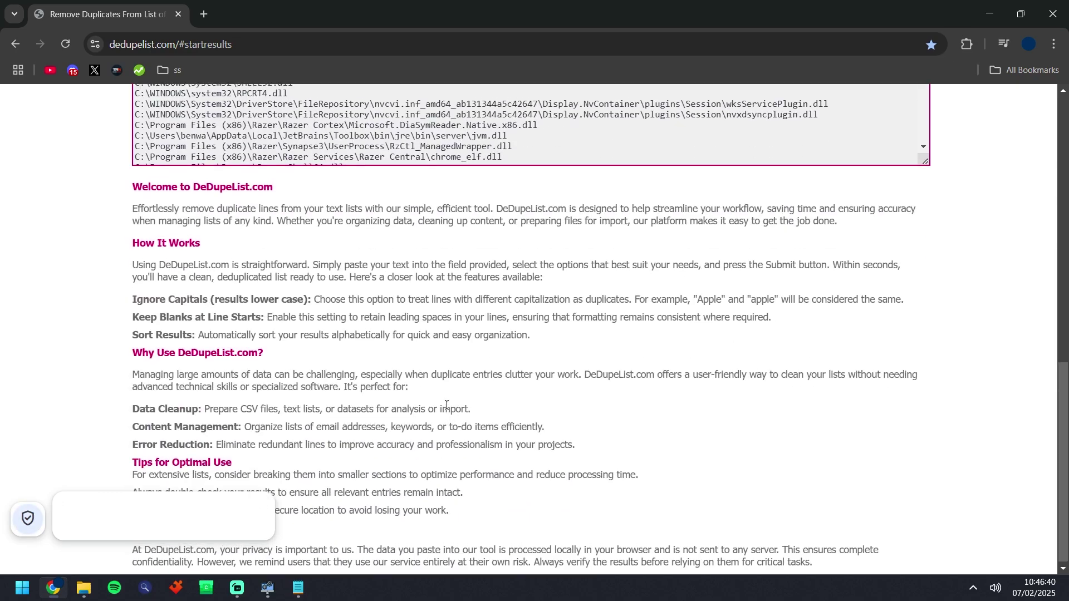
{"action": "scroll", "coordinate": [218, 205], "scroll_direction": "up", "scroll_amount": 6}
- Copy the 199 deduplicated paths and replace the Notepad note's text with them
{"action": "left_click_drag", "start_coordinate": [222, 206], "coordinate": [328, 206]}
{"action": "left_click", "coordinate": [275, 204]}
{"action": "left_click", "coordinate": [334, 300]}
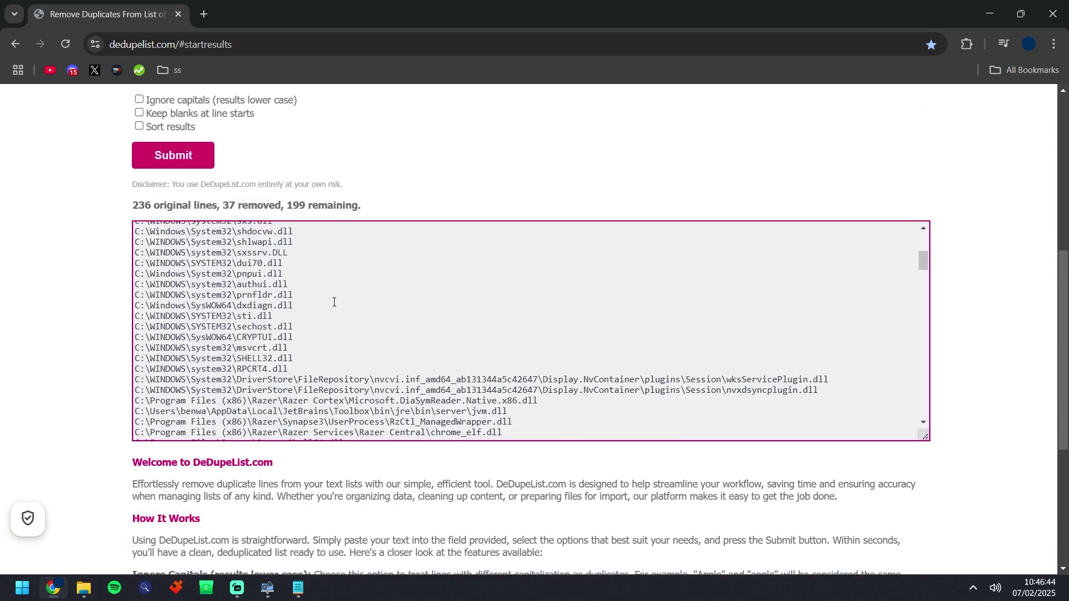
{"action": "key", "text": "ctrl+a"}
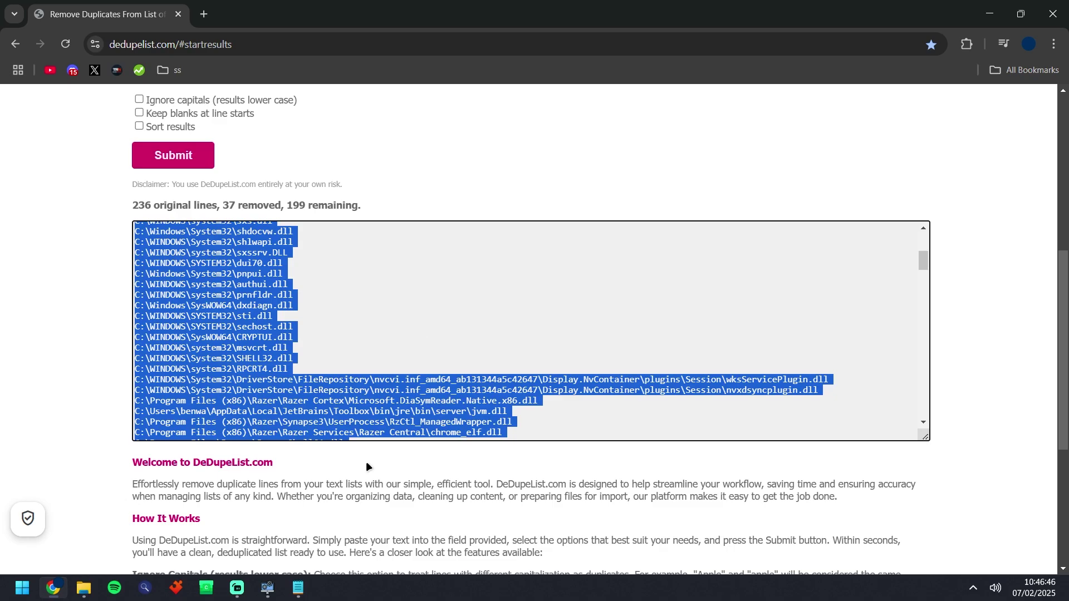
{"action": "left_click", "coordinate": [299, 588]}
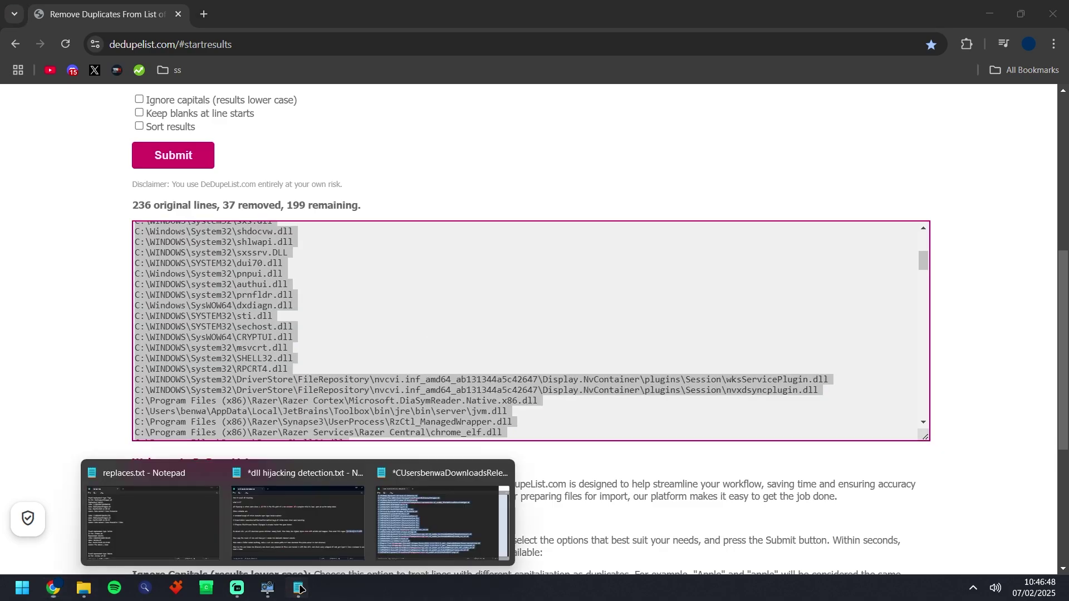
{"action": "left_click", "coordinate": [410, 526]}
{"action": "key", "text": "ctrl+v"}
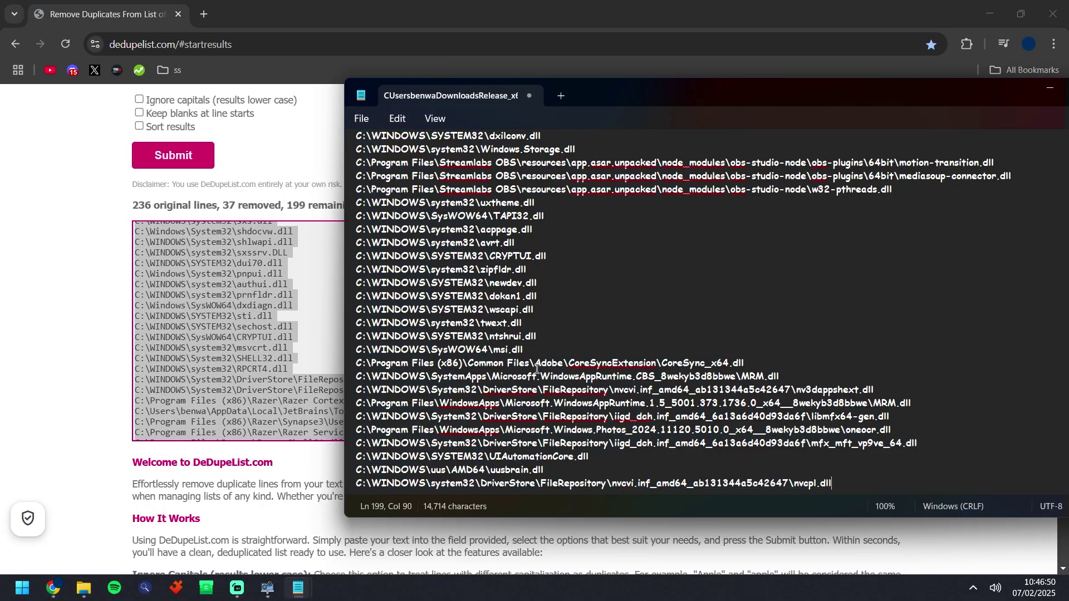
- Save the note as paths.txt in a new ss3 folder under Downloads
{"action": "key", "text": "ctrl+s"}
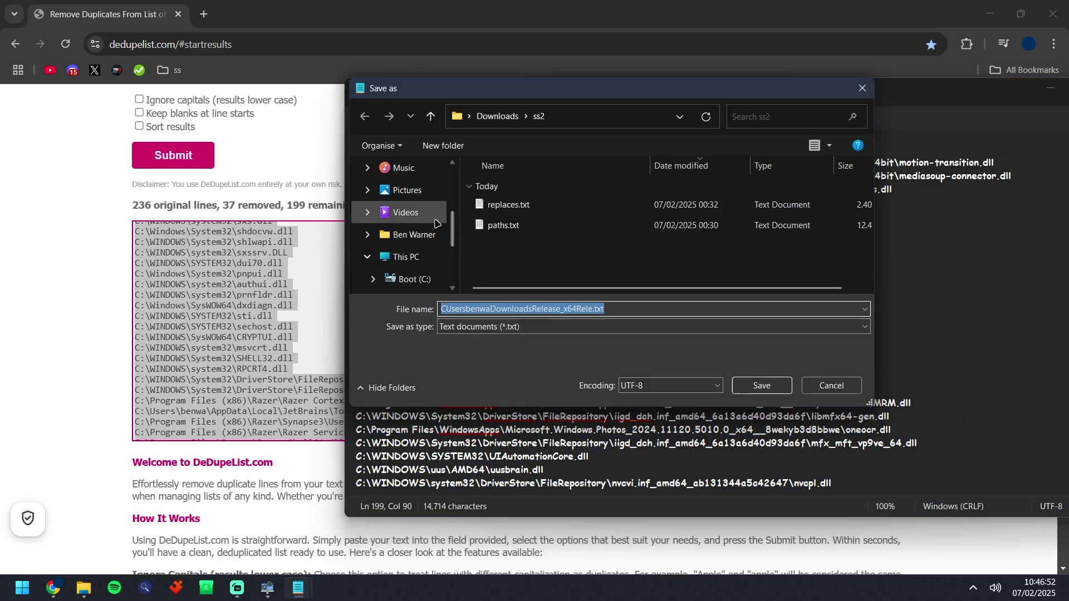
{"action": "left_click", "coordinate": [497, 116]}
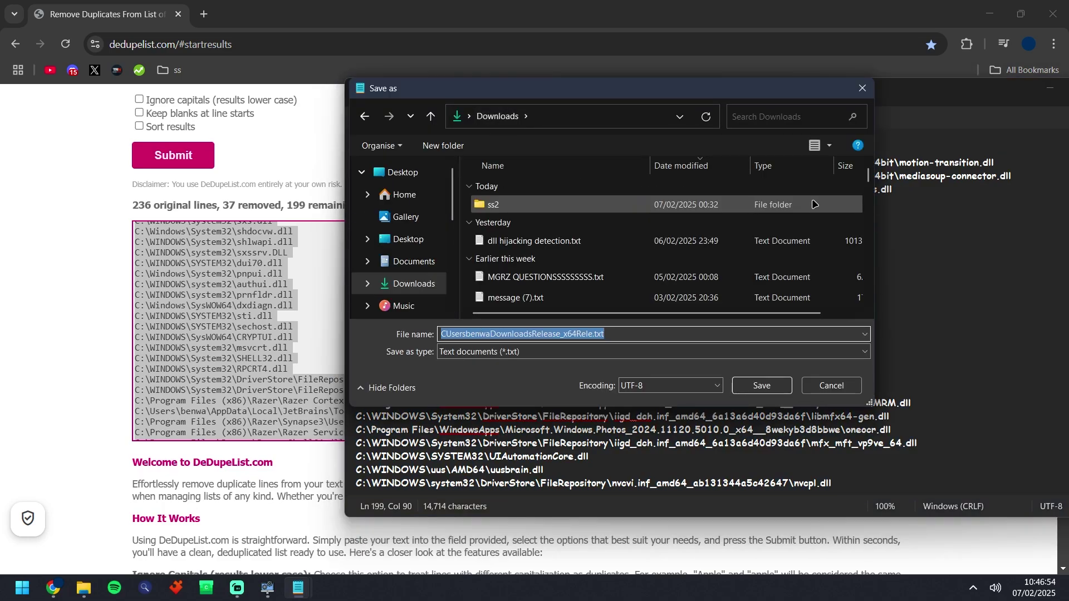
{"action": "left_click", "coordinate": [750, 201]}
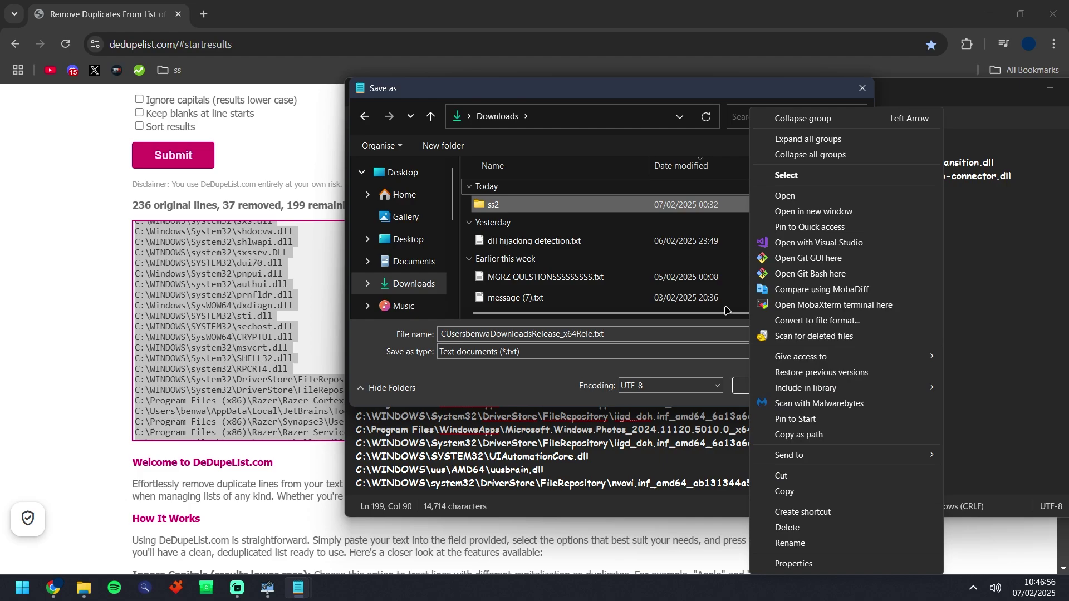
{"action": "right_click", "coordinate": [750, 200]}
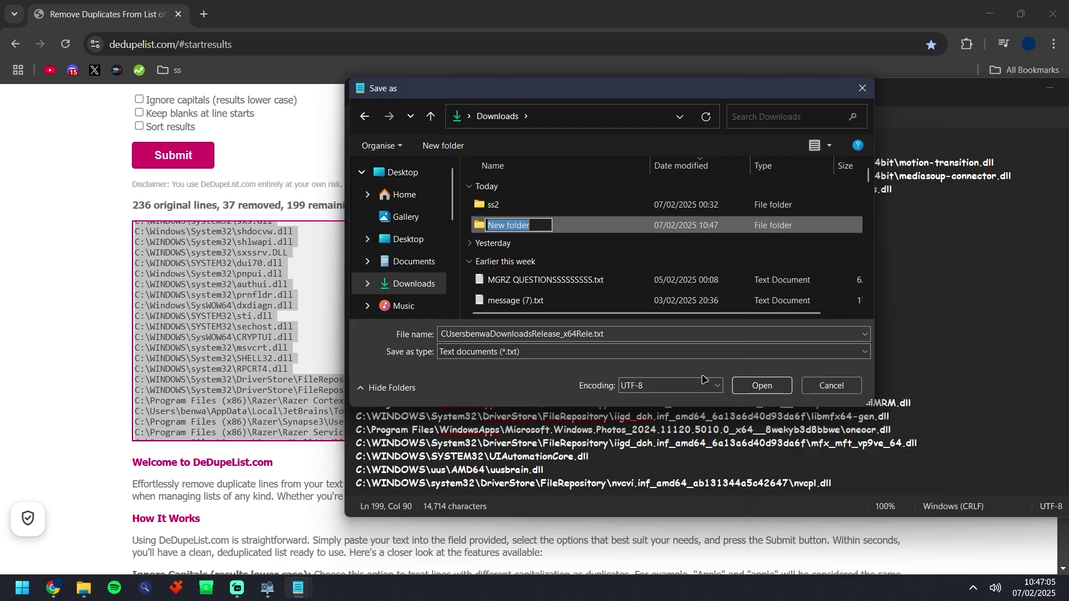
{"action": "type", "text": "ss3"}
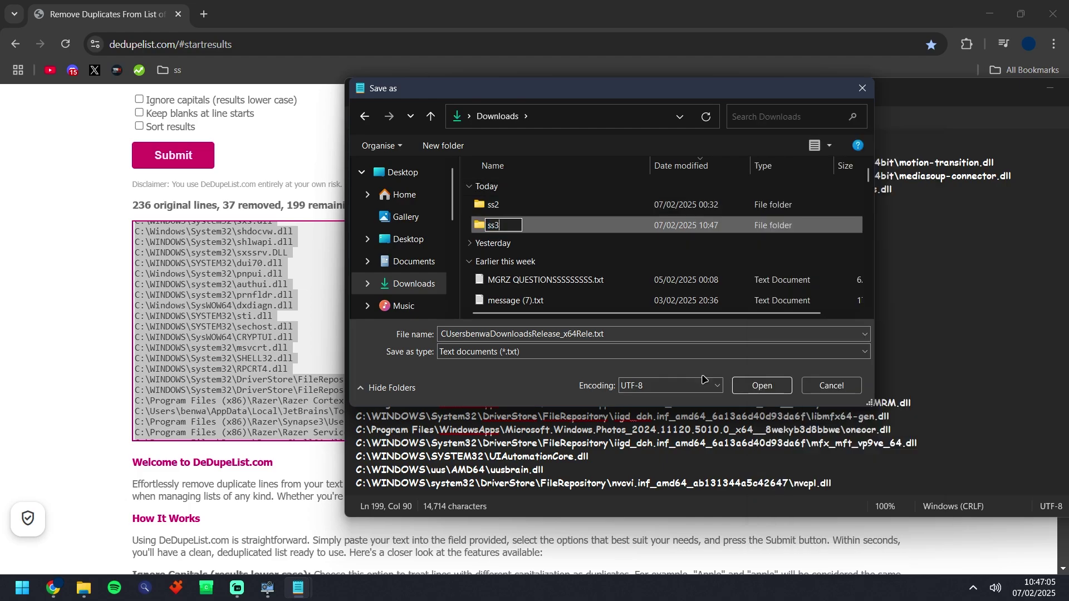
{"action": "key", "text": "Return"}
{"action": "key", "text": "Return"}
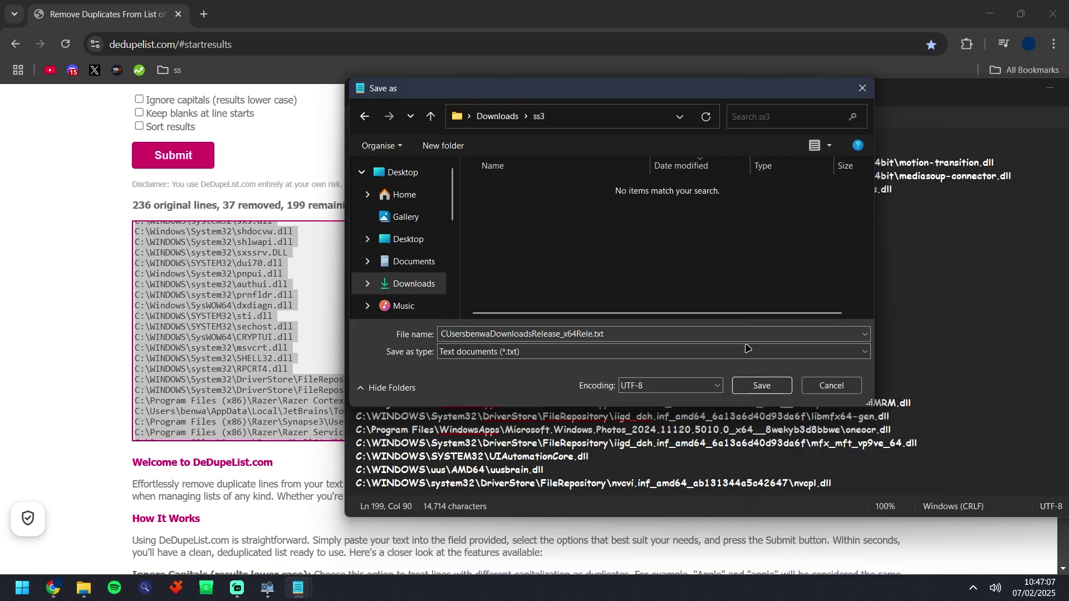
{"action": "double_click", "coordinate": [625, 335]}
{"action": "type", "text": "paths"}
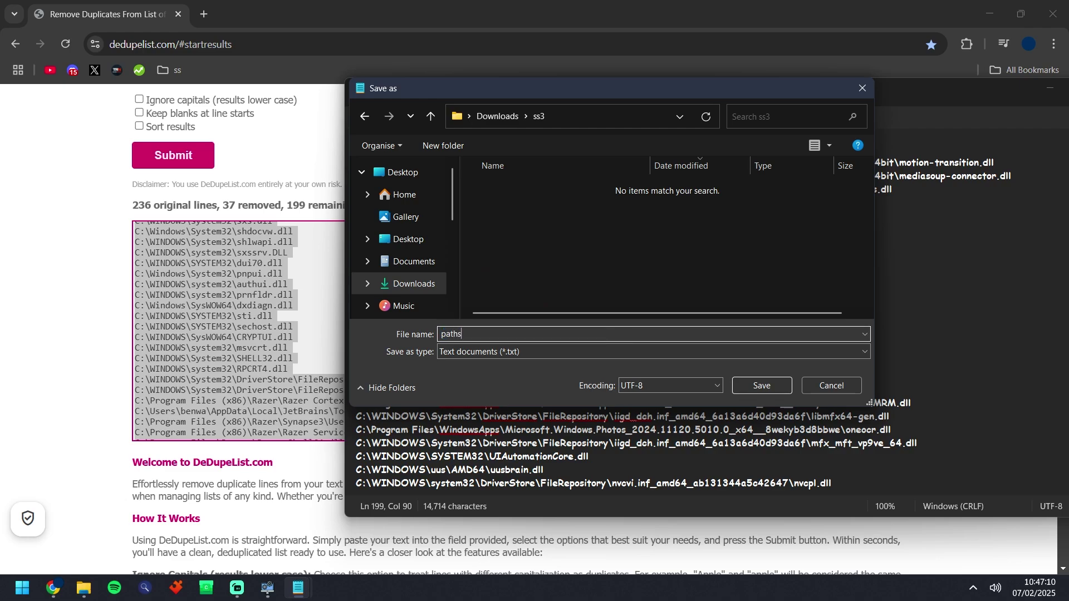
{"action": "key", "text": "Return"}
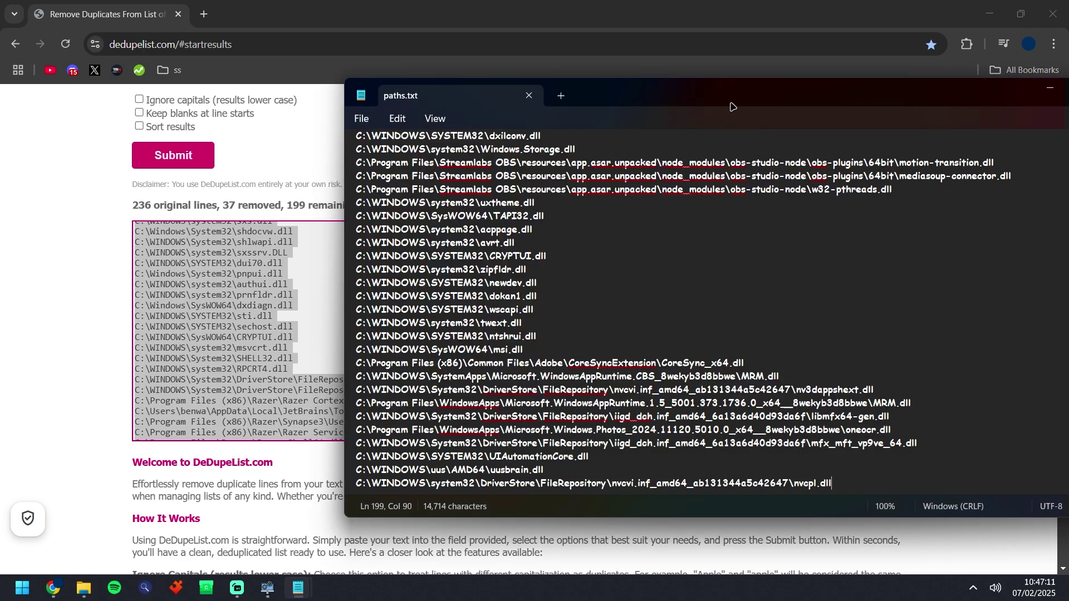
{"action": "left_click_drag", "start_coordinate": [734, 101], "coordinate": [490, 122]}
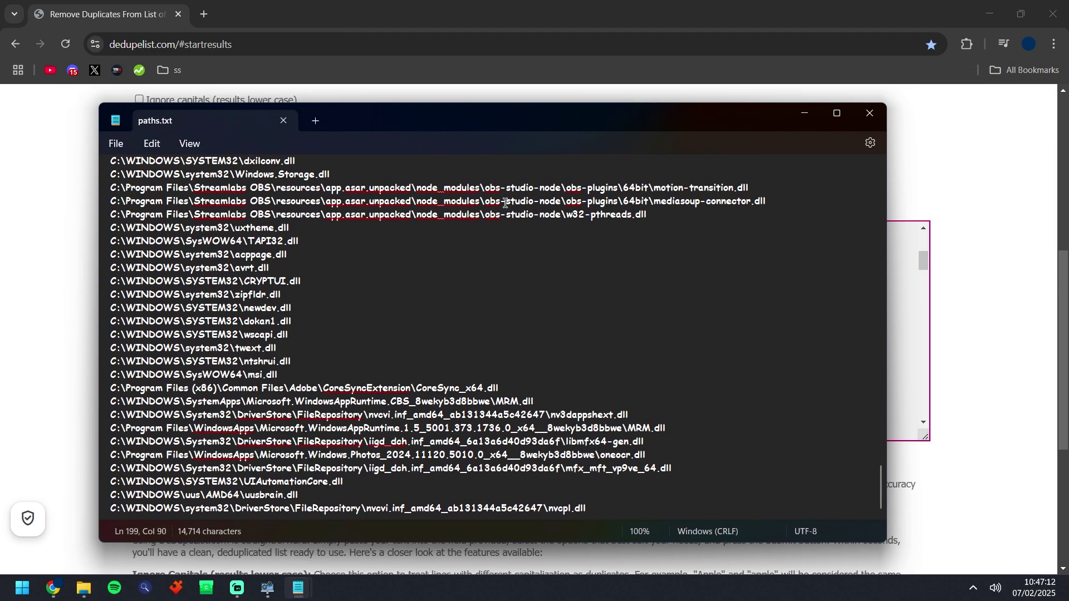
- Close Notepad and open the PathsParser v1.0.9 release on the developer's GitHub
{"action": "left_click", "coordinate": [860, 118]}
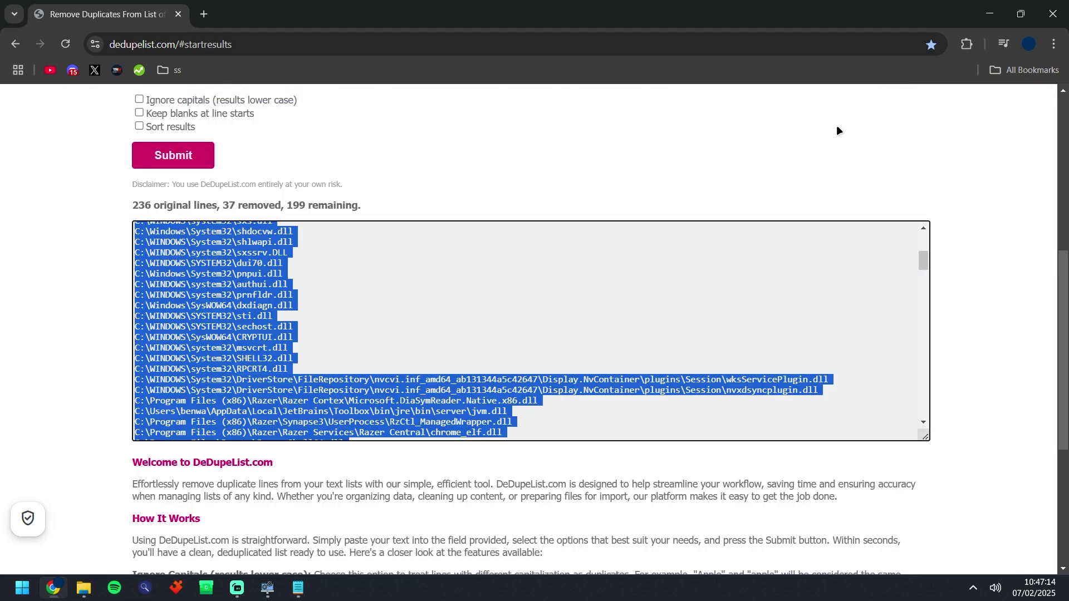
{"action": "left_click", "coordinate": [170, 70]}
{"action": "left_click", "coordinate": [185, 99]}
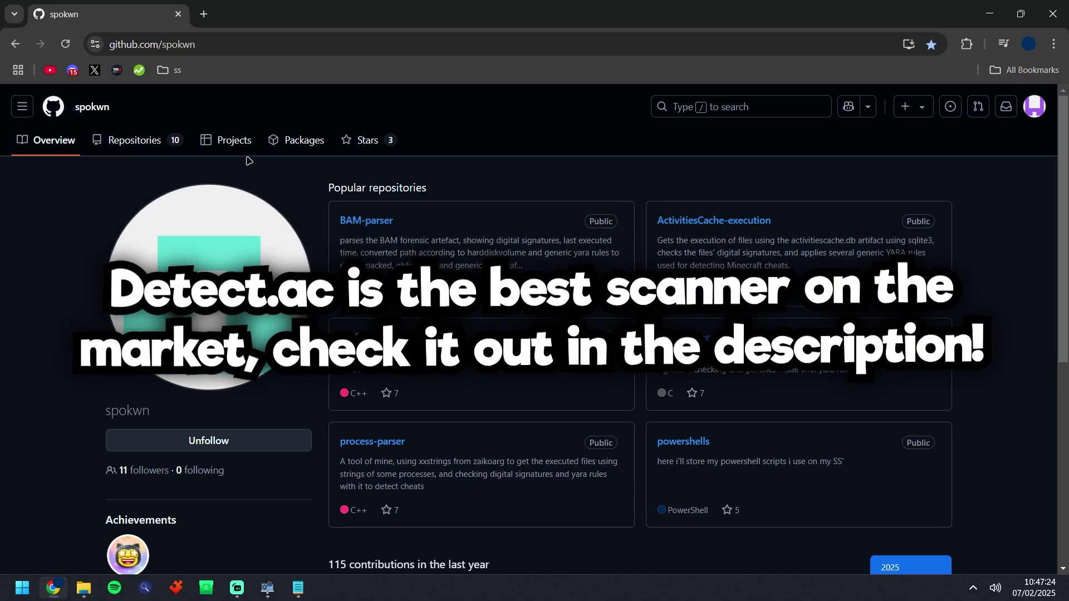
{"action": "left_click", "coordinate": [134, 141]}
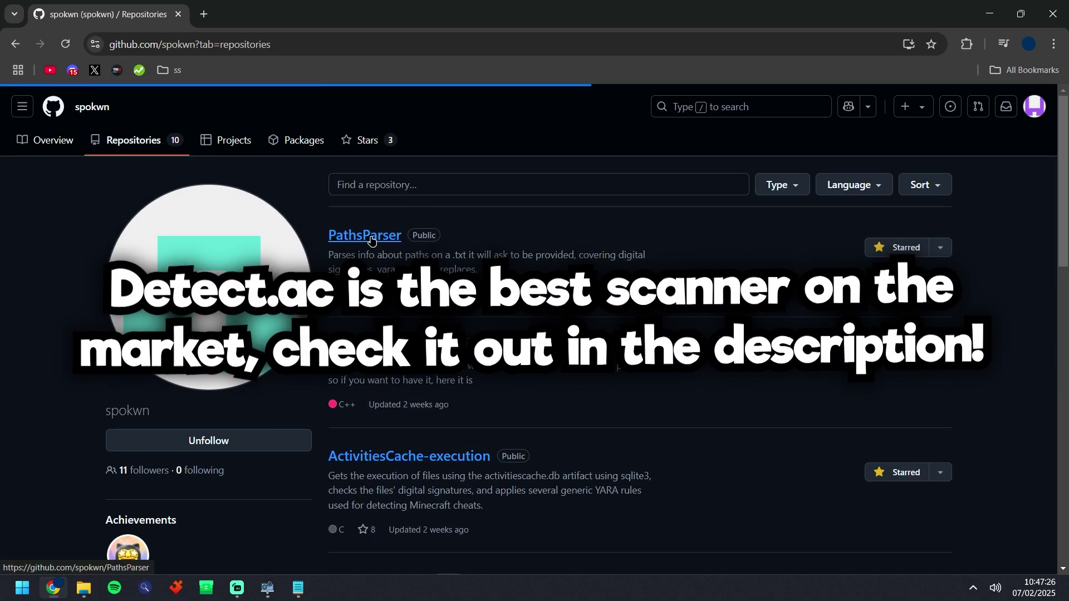
{"action": "left_click", "coordinate": [350, 237]}
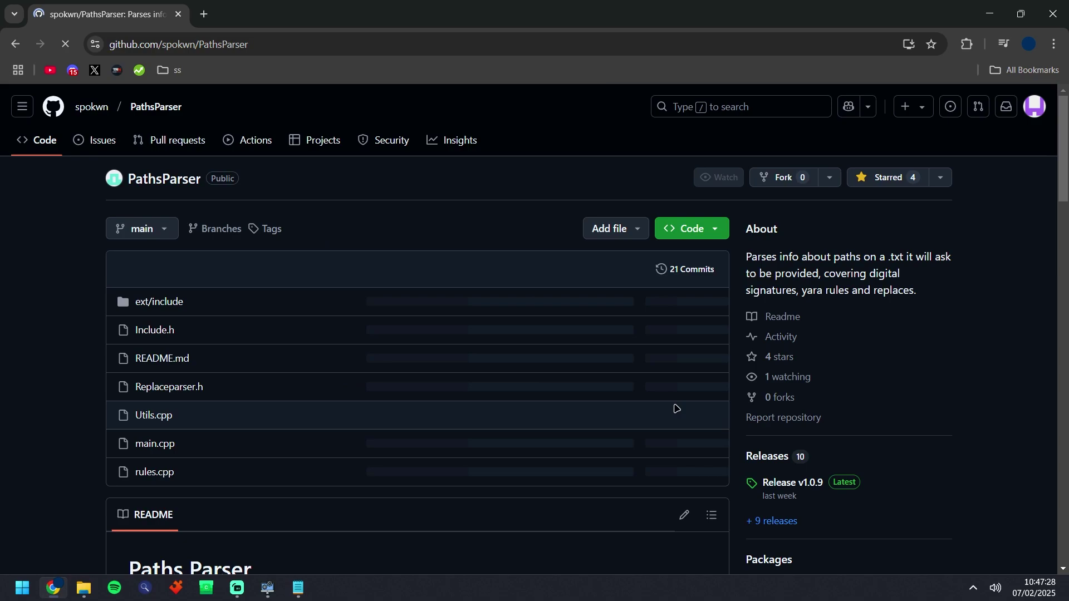
{"action": "left_click", "coordinate": [786, 501]}
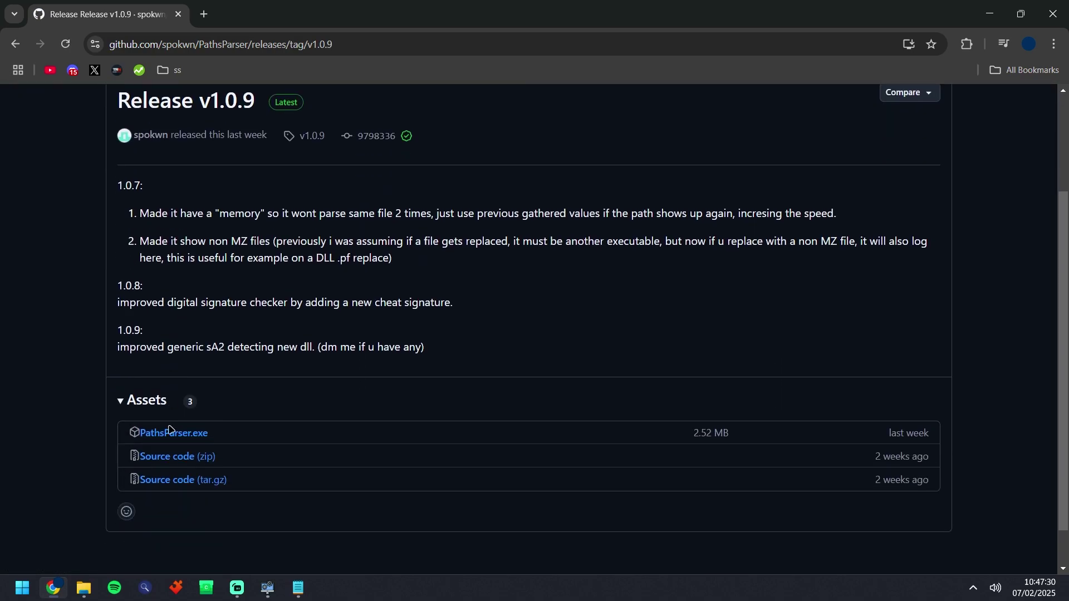
- Download PathsParser.exe into Downloads\ss3, removing the ' (1)' suffix from its name
{"action": "left_click", "coordinate": [172, 438]}
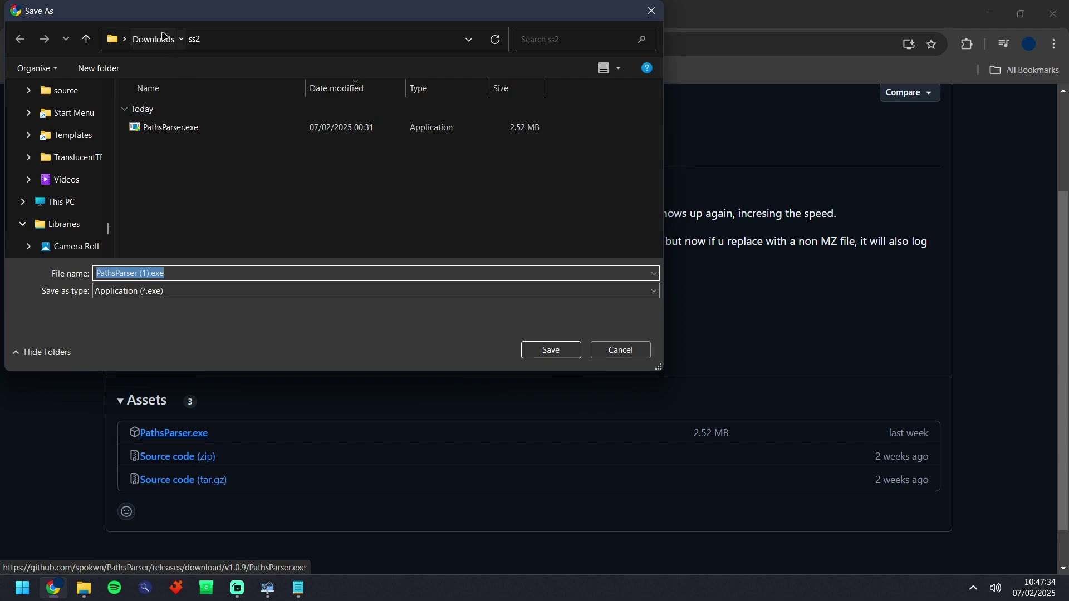
{"action": "left_click", "coordinate": [163, 37]}
{"action": "double_click", "coordinate": [158, 136]}
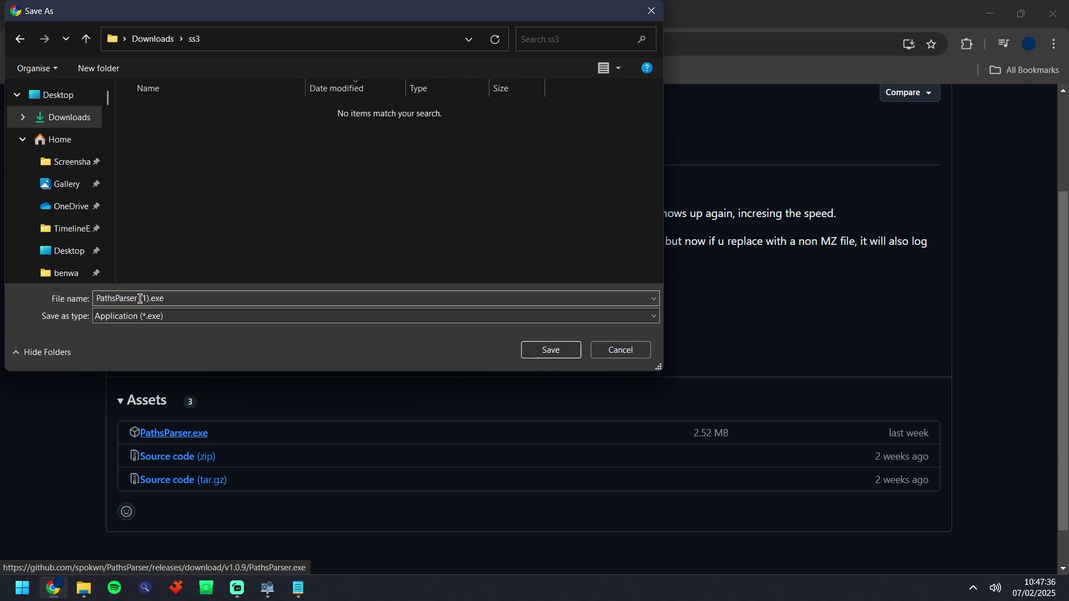
{"action": "left_click", "coordinate": [140, 298]}
{"action": "left_click", "coordinate": [149, 298]}
{"action": "key", "text": "BackSpace"}
{"action": "key", "text": "BackSpace"}
{"action": "key", "text": "BackSpace"}
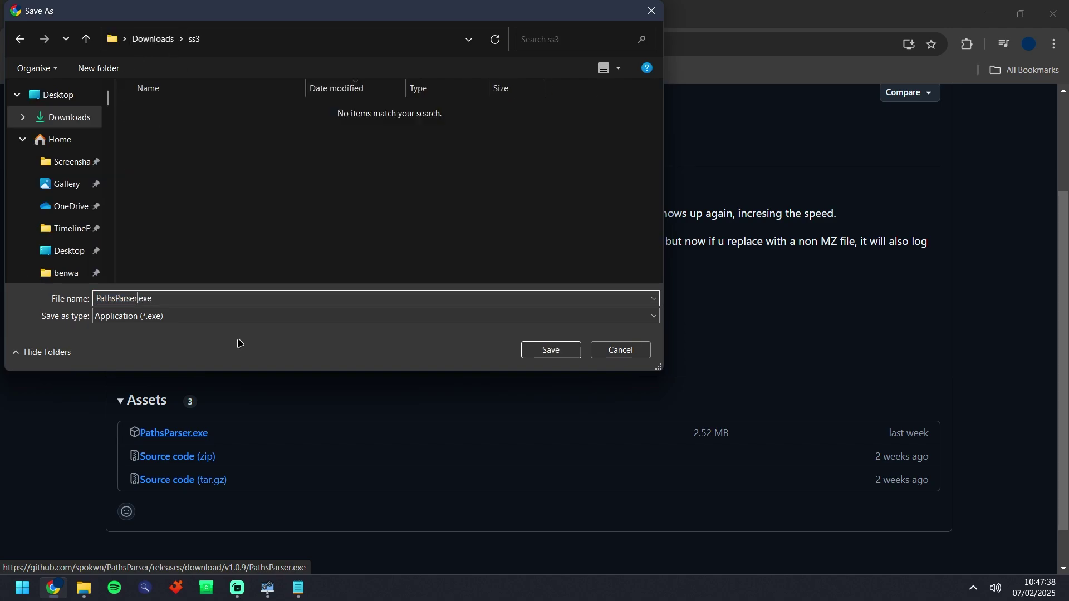
{"action": "key", "text": "Return"}
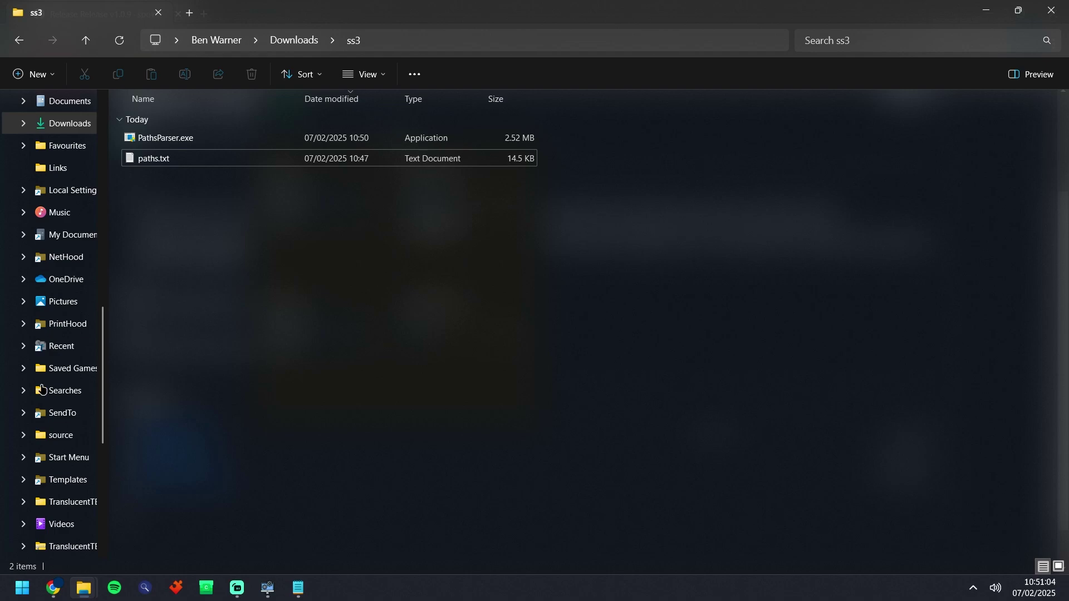
- Run PathsParser.exe on paths.txt and select the unsigned ExplorerBlurMica.dll and cscapi.dll paths
{"action": "double_click", "coordinate": [192, 139]}
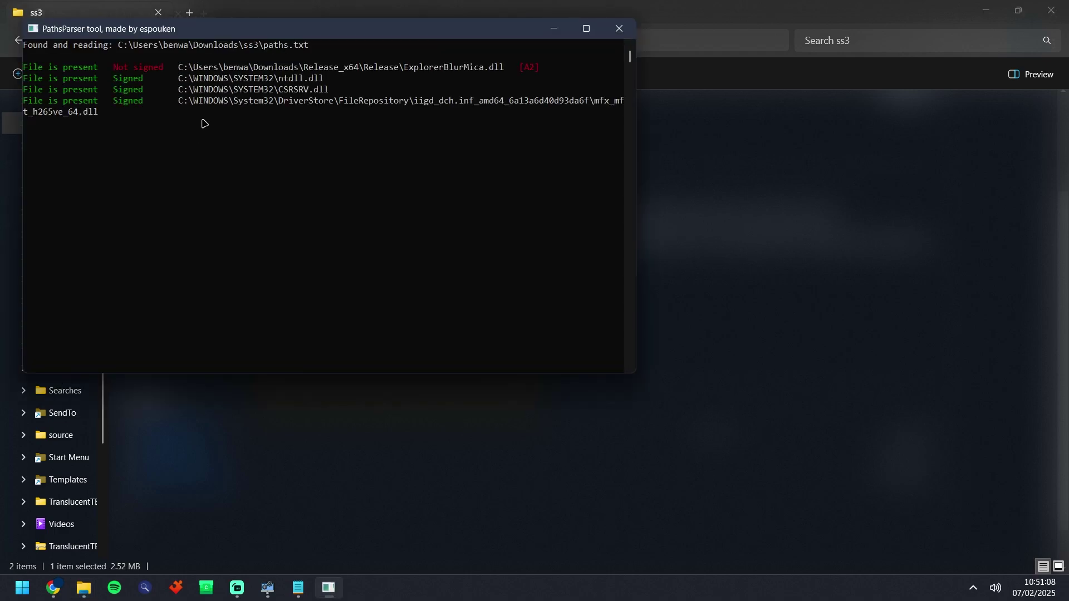
{"action": "mouse_move", "coordinate": [267, 29]}
{"action": "left_mouse_down"}
{"action": "mouse_move", "coordinate": [332, 34]}
{"action": "mouse_move", "coordinate": [334, 3]}
{"action": "left_mouse_up"}
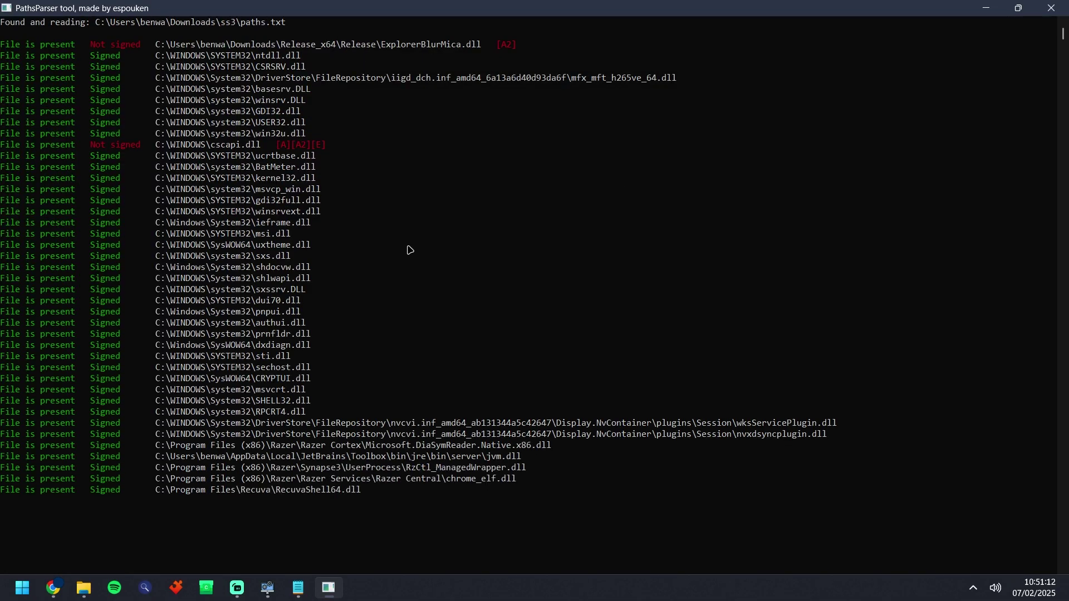
{"action": "scroll", "coordinate": [512, 259], "scroll_direction": "up", "scroll_amount": 1}
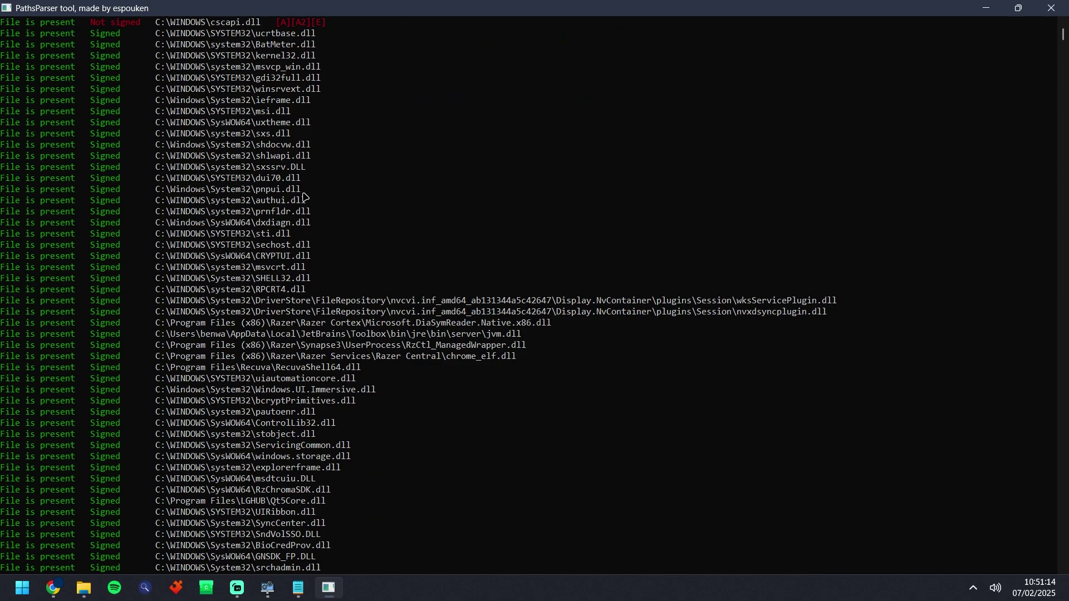
{"action": "left_click_drag", "start_coordinate": [301, 192], "coordinate": [342, 250]}
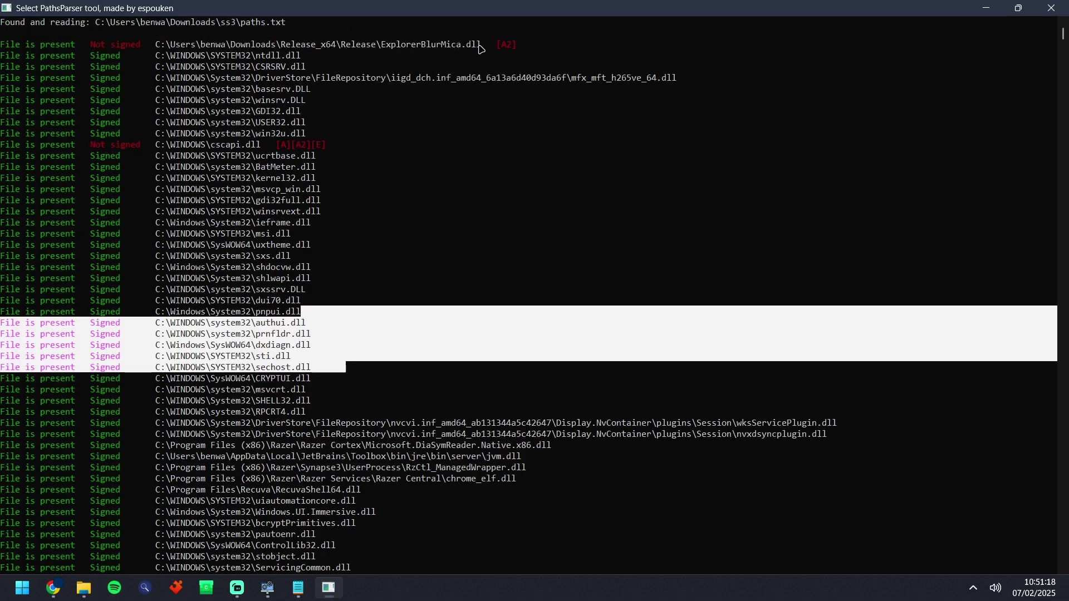
{"action": "left_click_drag", "start_coordinate": [480, 45], "coordinate": [161, 47]}
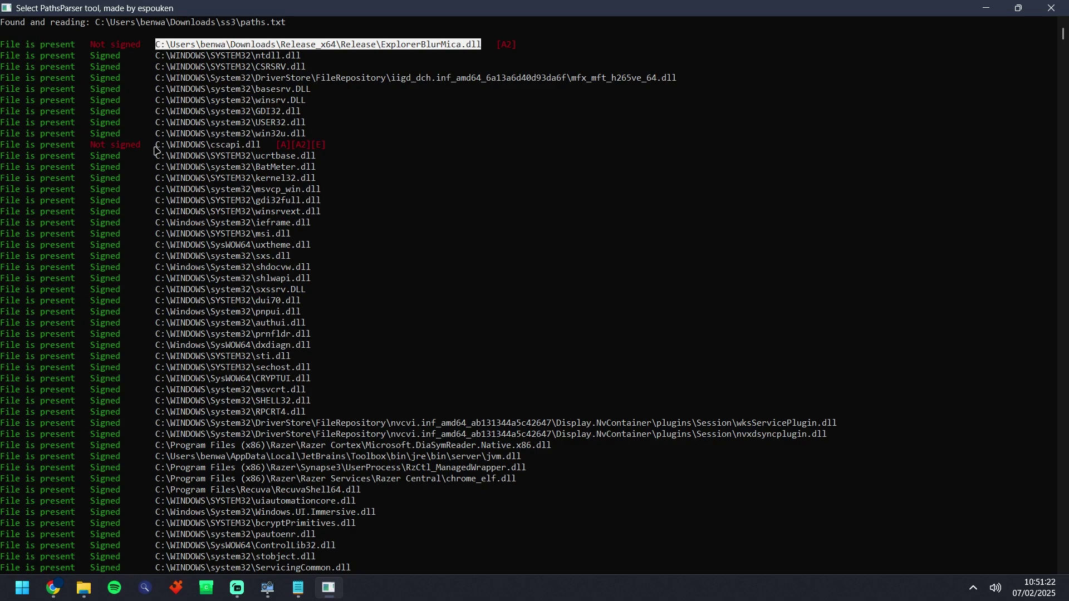
{"action": "left_click_drag", "start_coordinate": [157, 147], "coordinate": [257, 150]}
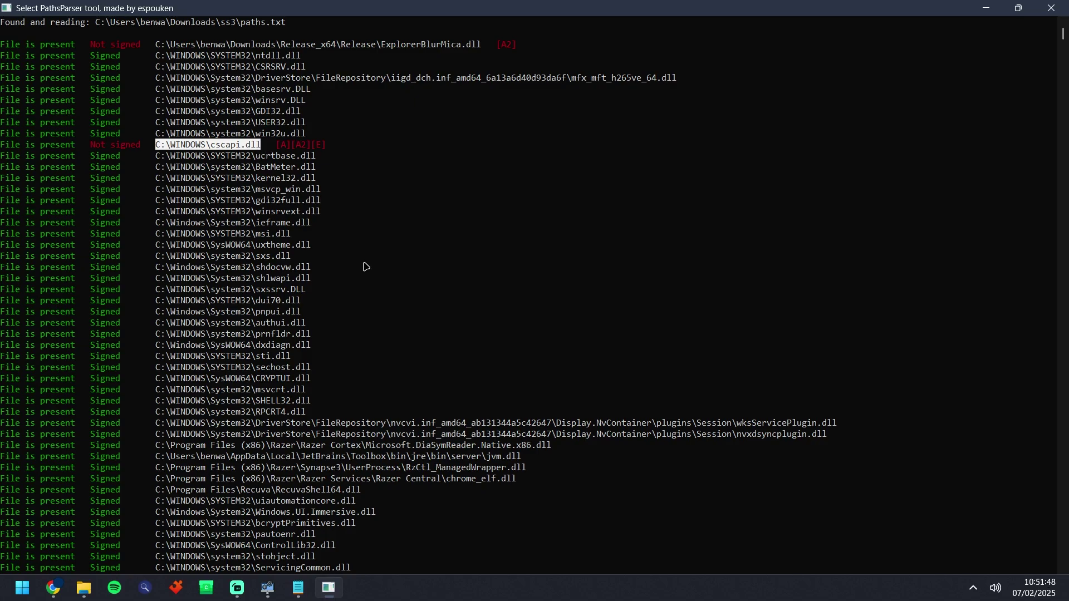
- Replace the csrss process filter with 'ntpe' and view Notepad's loaded modules
{"action": "left_click", "coordinate": [268, 589]}
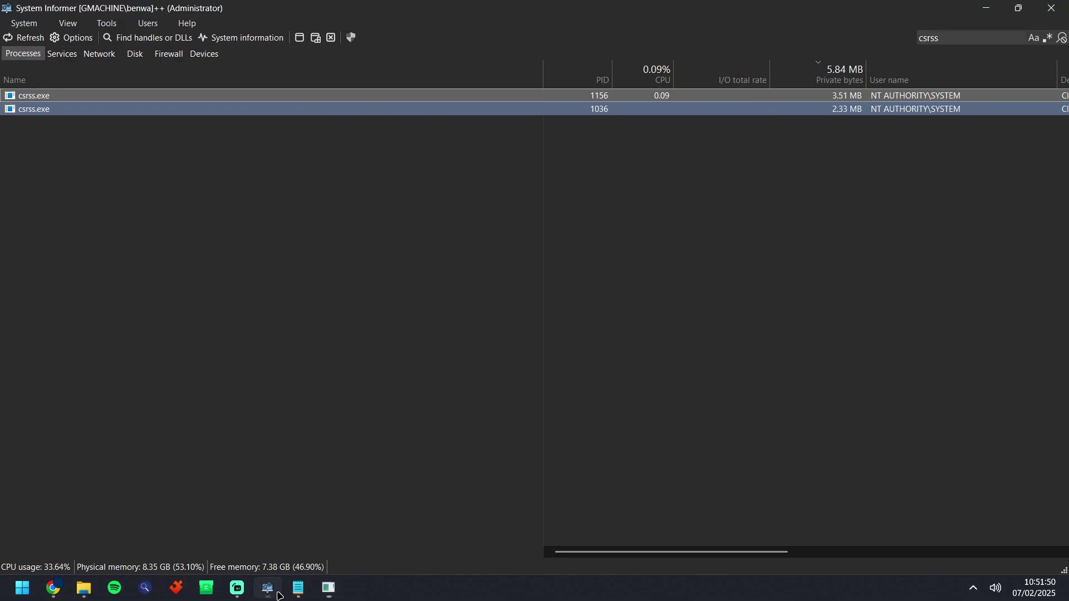
{"action": "left_click", "coordinate": [942, 42]}
{"action": "double_click", "coordinate": [943, 42]}
{"action": "type", "text": "ntpe"}
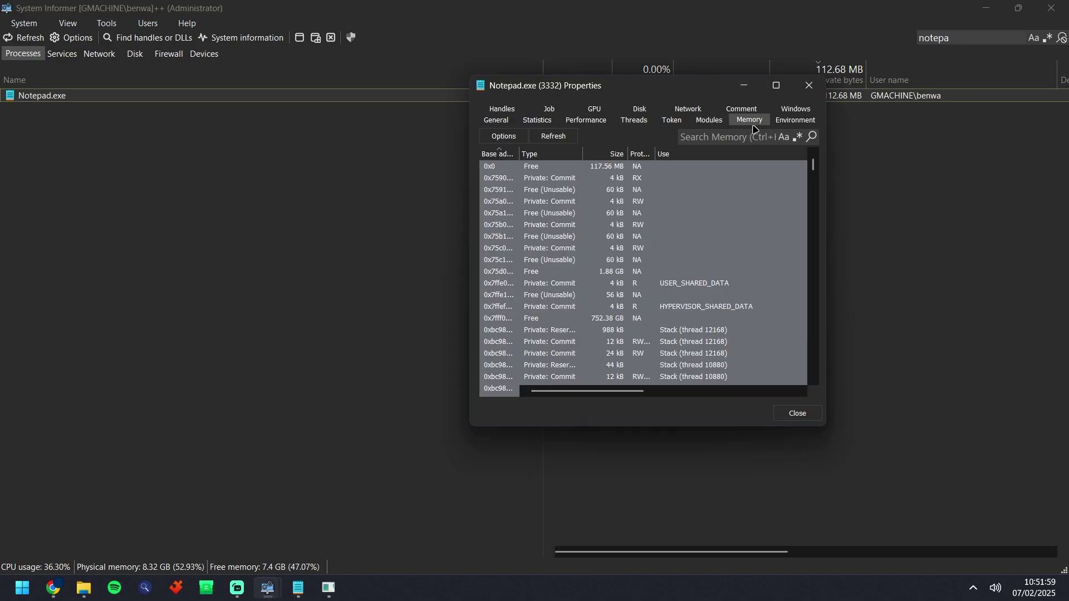
{"action": "left_click", "coordinate": [709, 119]}
- Load a module into Notepad, choosing cscapi.dll from C:\Windows
{"action": "left_click", "coordinate": [493, 136]}
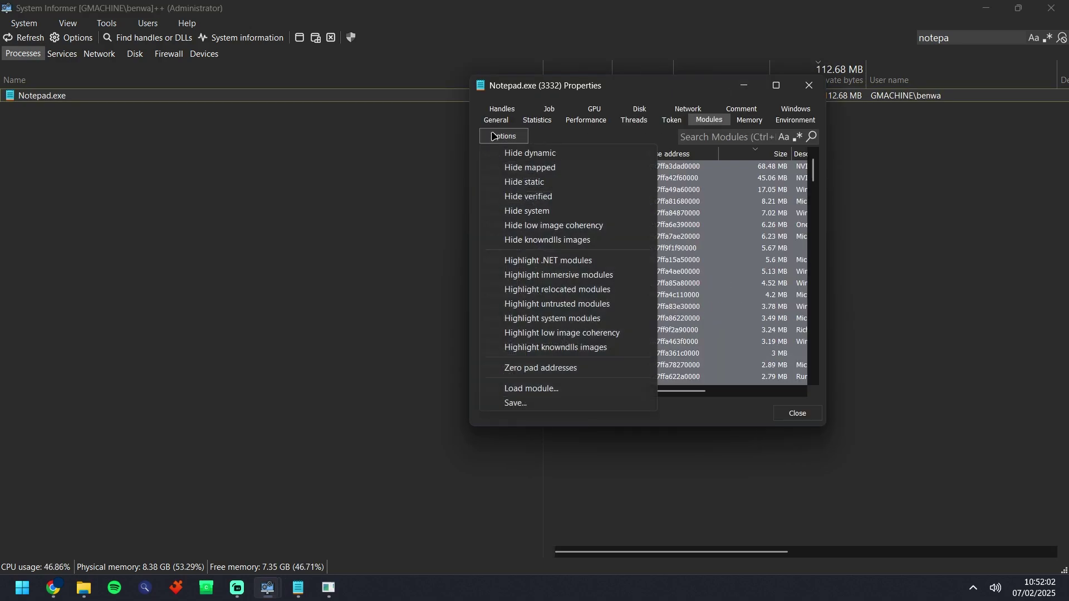
{"action": "left_click", "coordinate": [557, 388]}
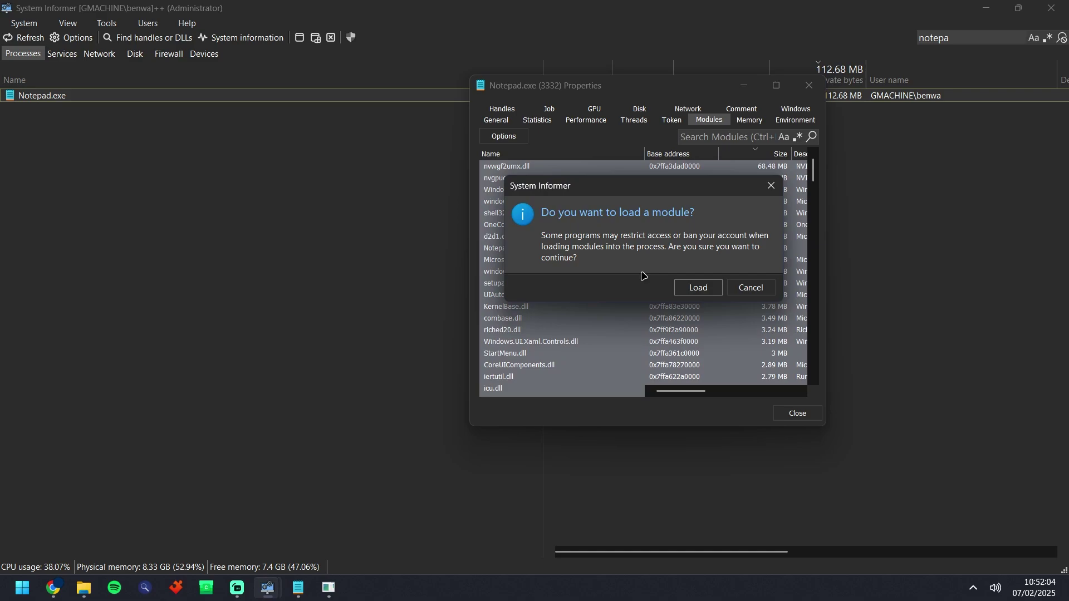
{"action": "left_click", "coordinate": [698, 287]}
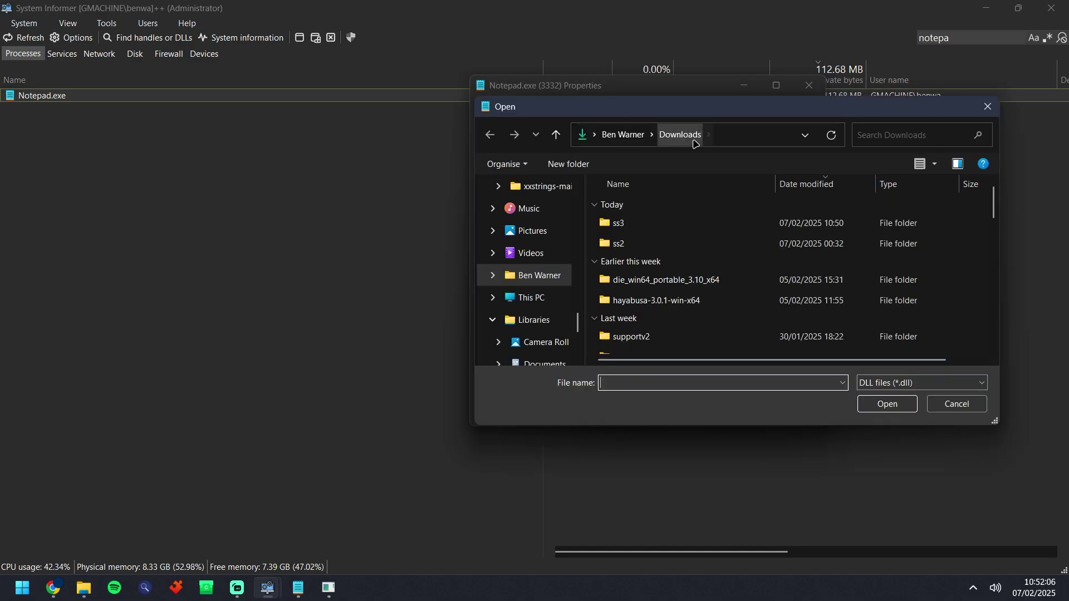
{"action": "left_click", "coordinate": [734, 143]}
{"action": "type", "text": "c:\\windows"}
{"action": "key", "text": "Return"}
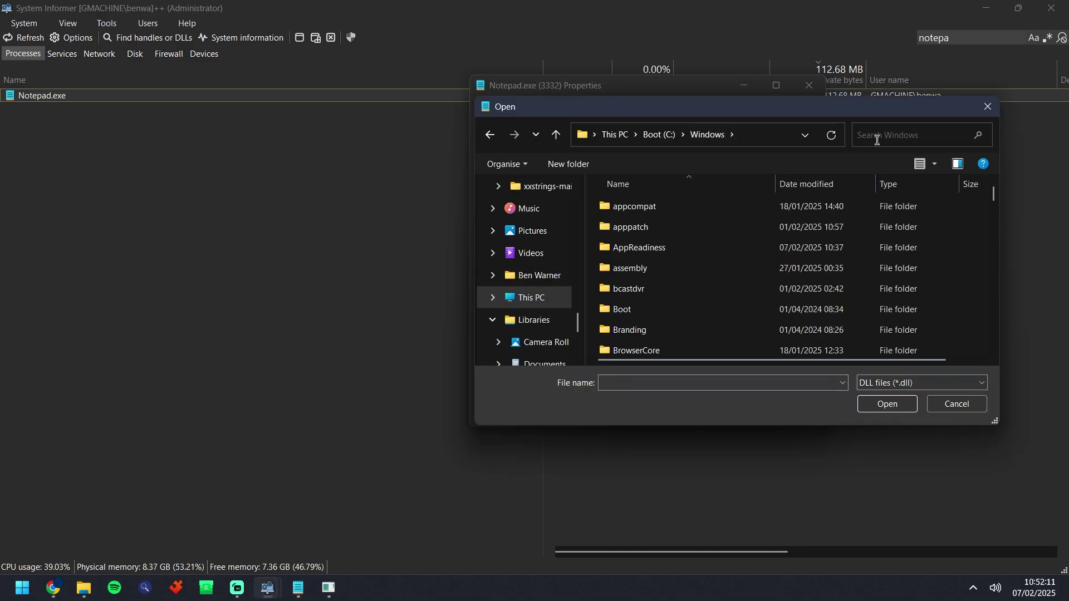
{"action": "left_click", "coordinate": [877, 137]}
{"action": "type", "text": "cscapi"}
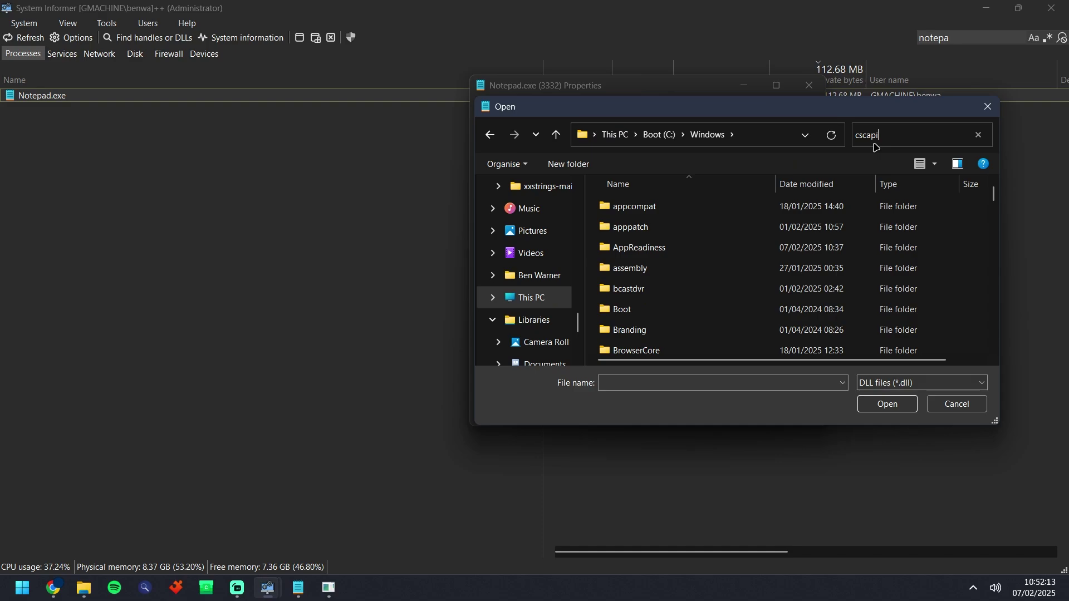
{"action": "left_click", "coordinate": [708, 200]}
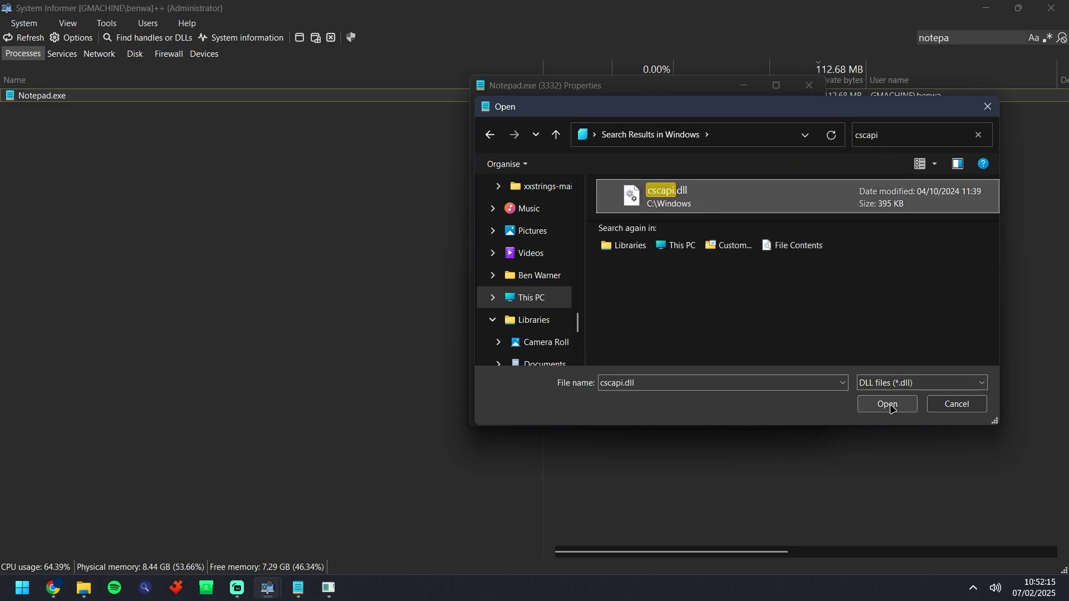
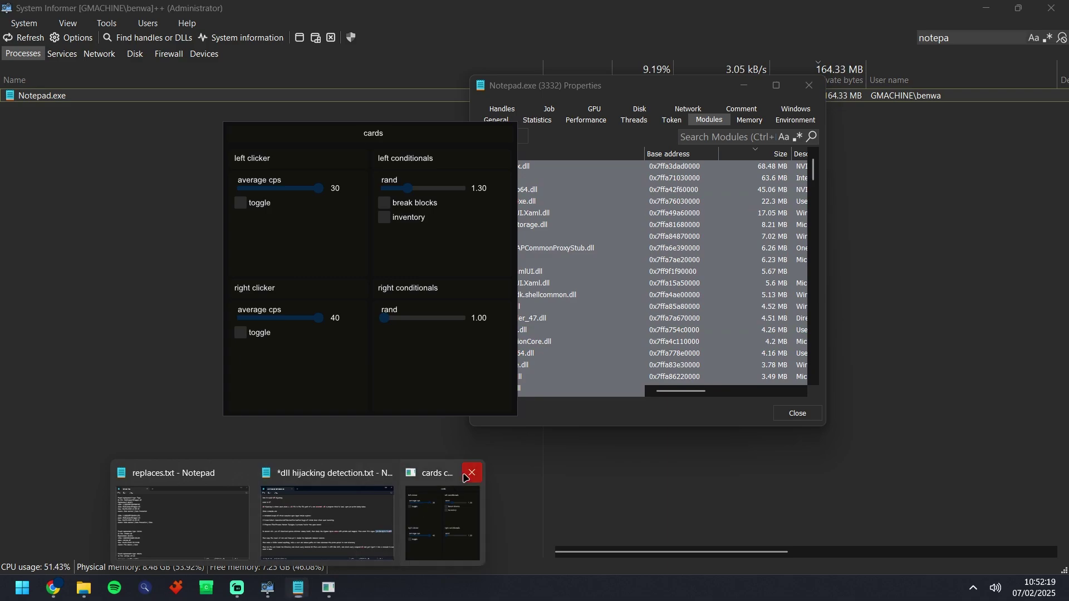
- Close the cards window and the Notepad process properties
{"action": "left_click", "coordinate": [467, 476]}
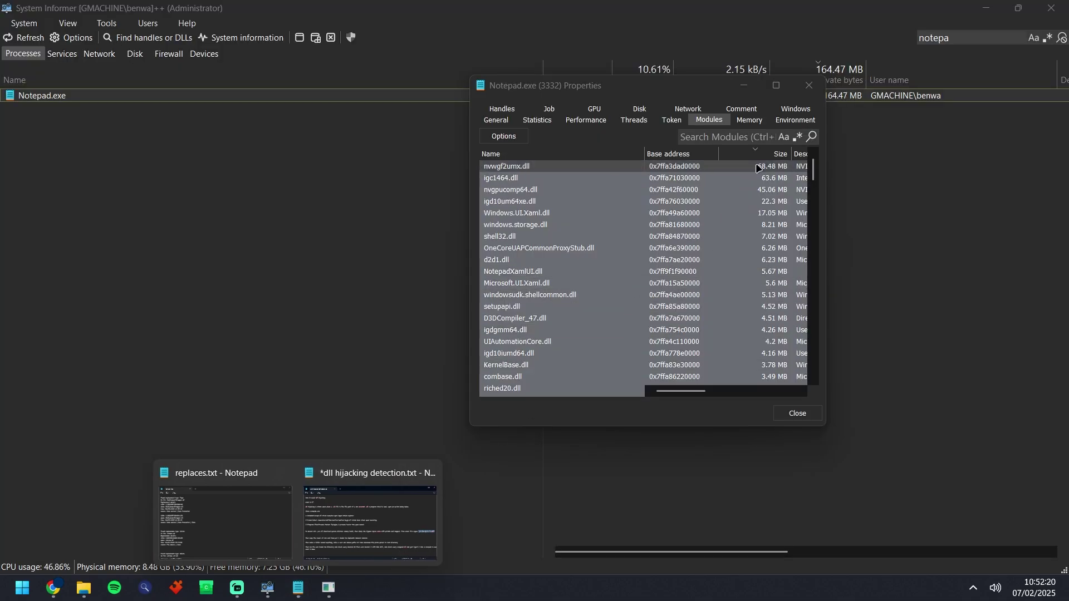
{"action": "left_click", "coordinate": [817, 89]}
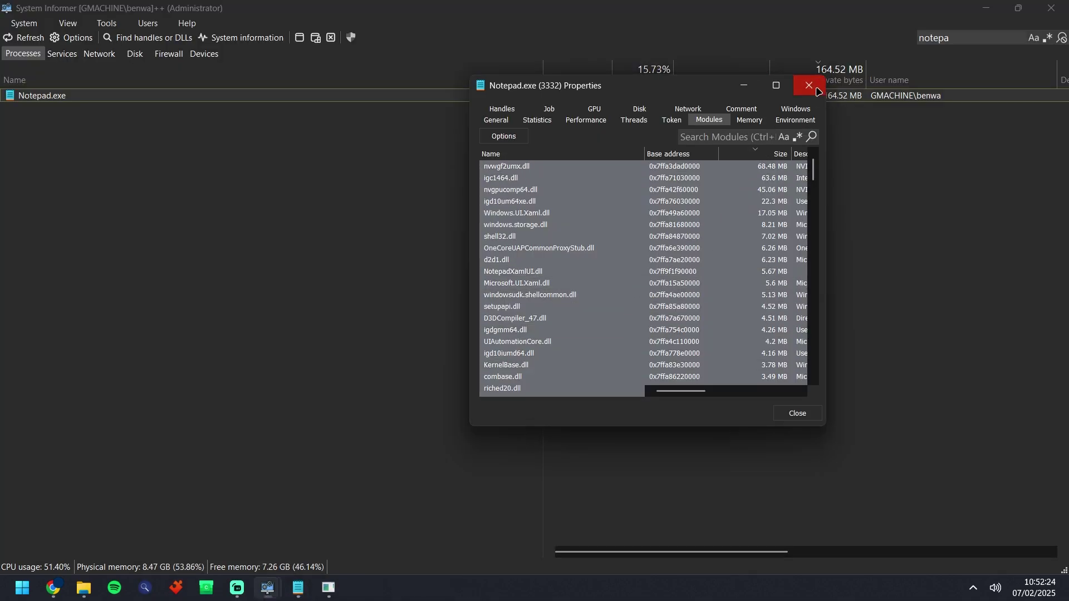
{"action": "left_click", "coordinate": [816, 89]}
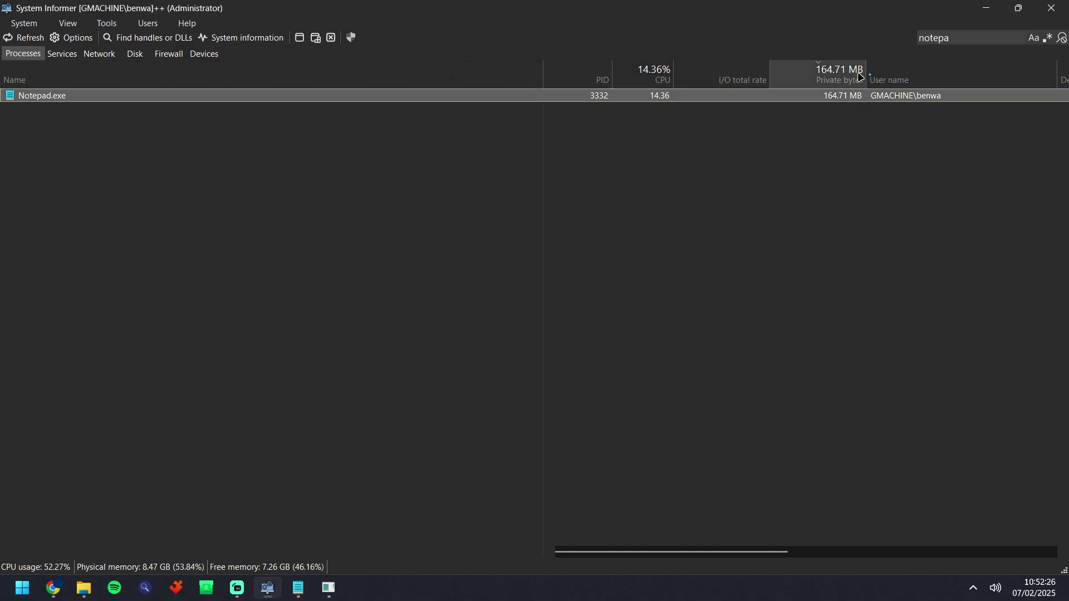
- Filter the process list to 'explorer' and open explorer.exe's properties maximized
{"action": "double_click", "coordinate": [954, 37]}
{"action": "type", "text": "explore"}
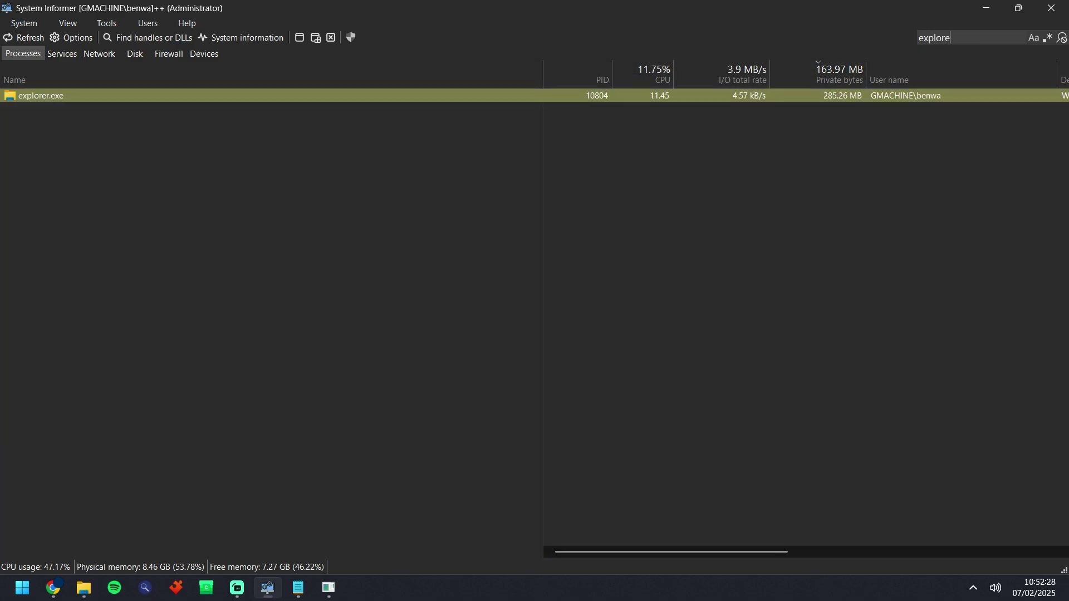
{"action": "type", "text": "r"}
{"action": "double_click", "coordinate": [682, 95]}
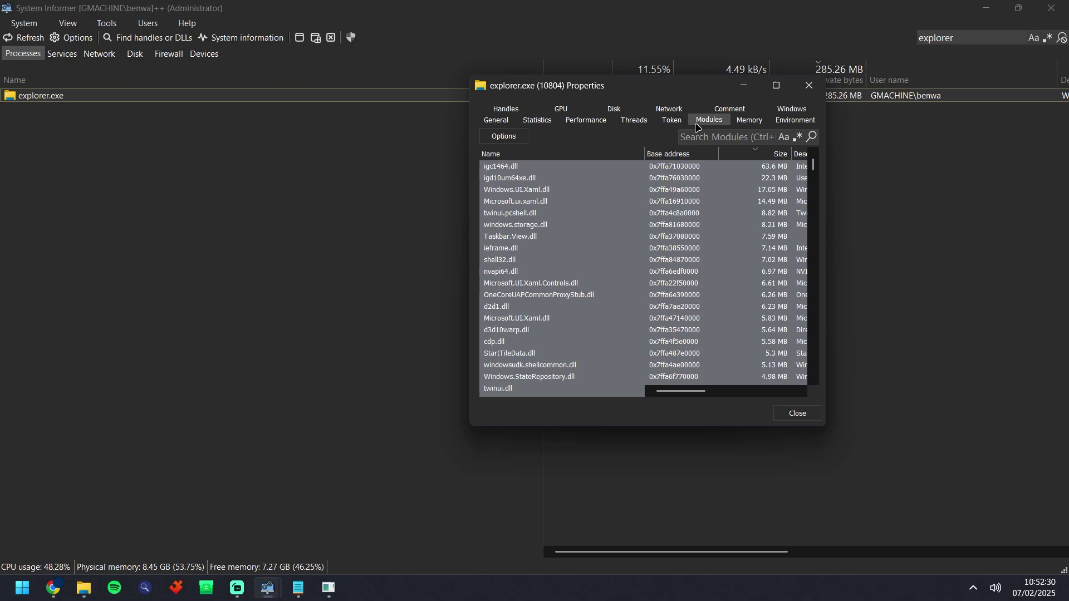
{"action": "double_click", "coordinate": [616, 87]}
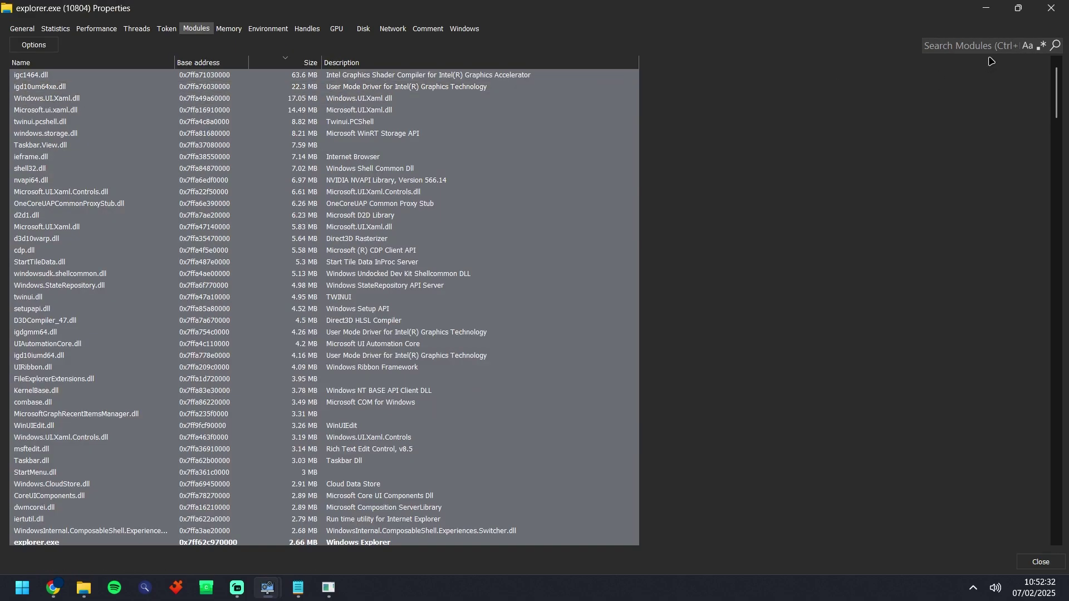
- Search explorer's modules for 'cscapi' and check the cscapi.dll row's actions without choosing one
{"action": "left_click", "coordinate": [987, 51]}
{"action": "type", "text": "cscapi"}
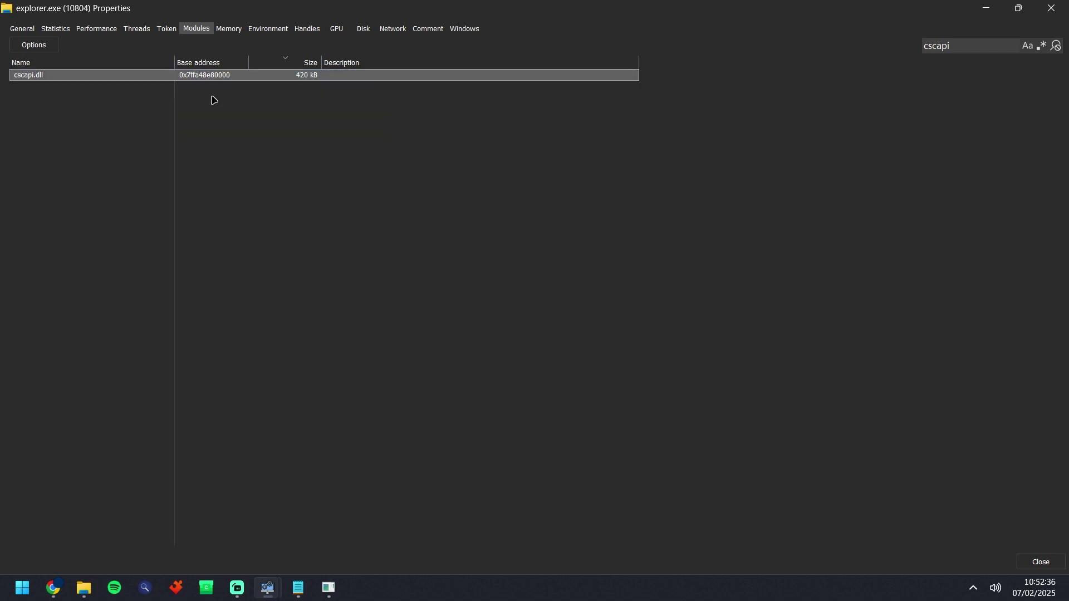
{"action": "right_click", "coordinate": [210, 78]}
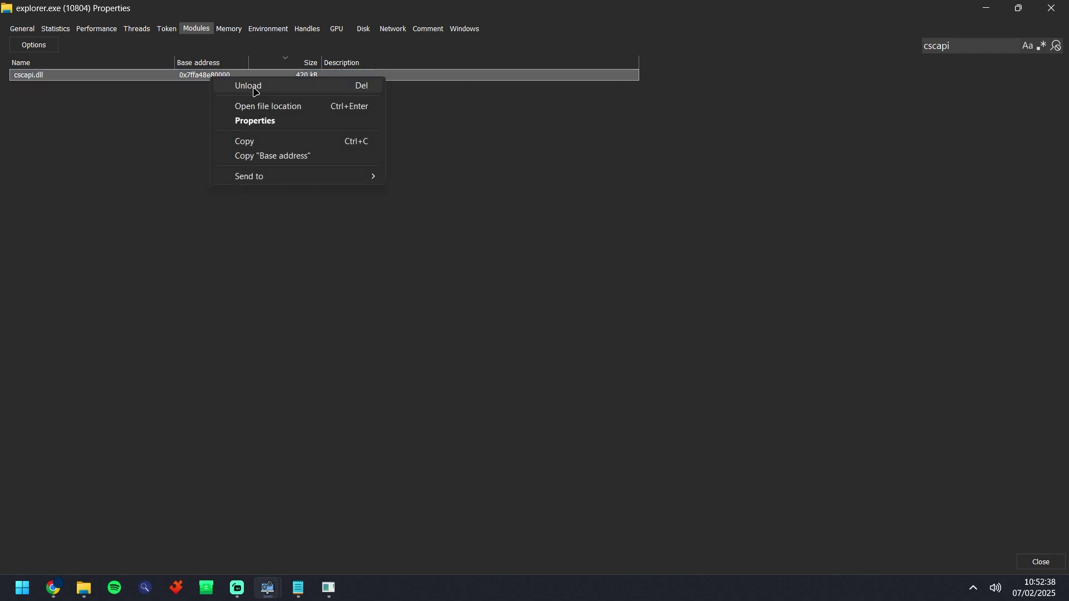
{"action": "left_click", "coordinate": [589, 141]}
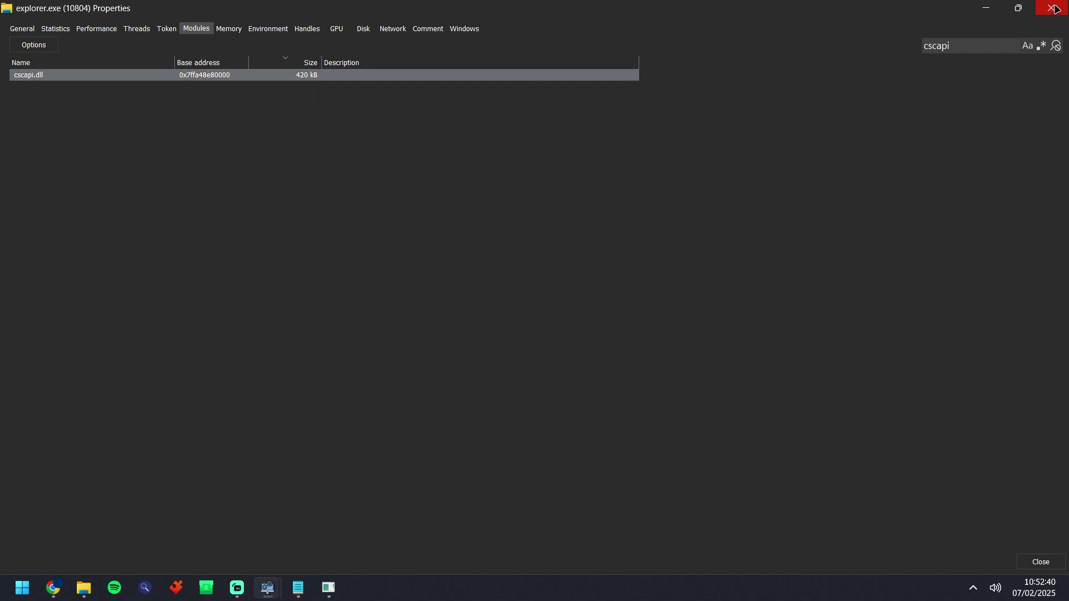
- Close the explorer.exe properties and open explorer's unloaded modules list
{"action": "left_click", "coordinate": [1056, 10]}
{"action": "right_click", "coordinate": [221, 100]}
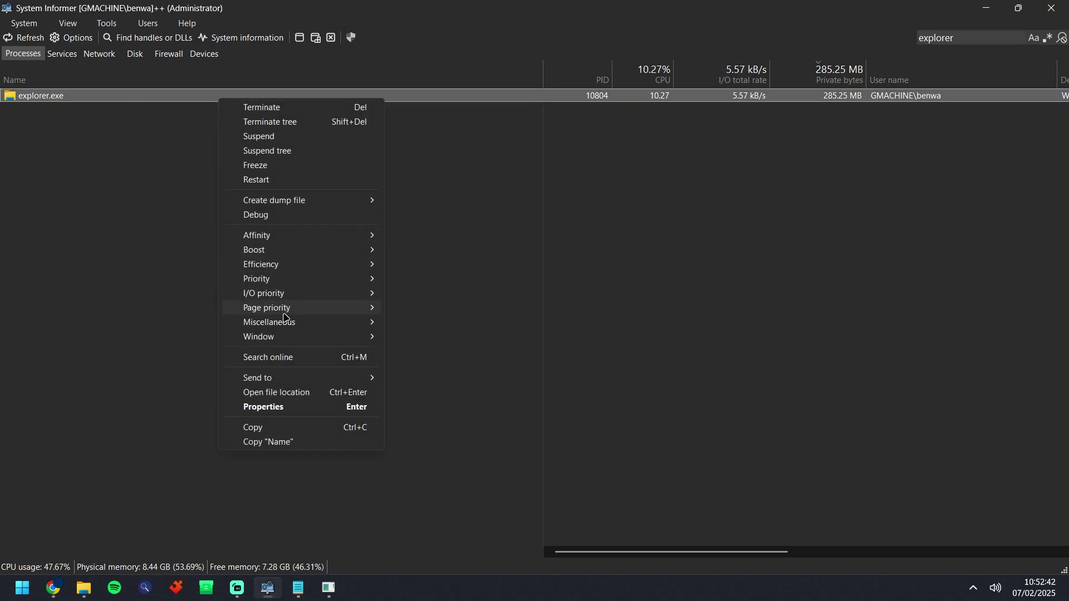
{"action": "mouse_move", "coordinate": [324, 325]}
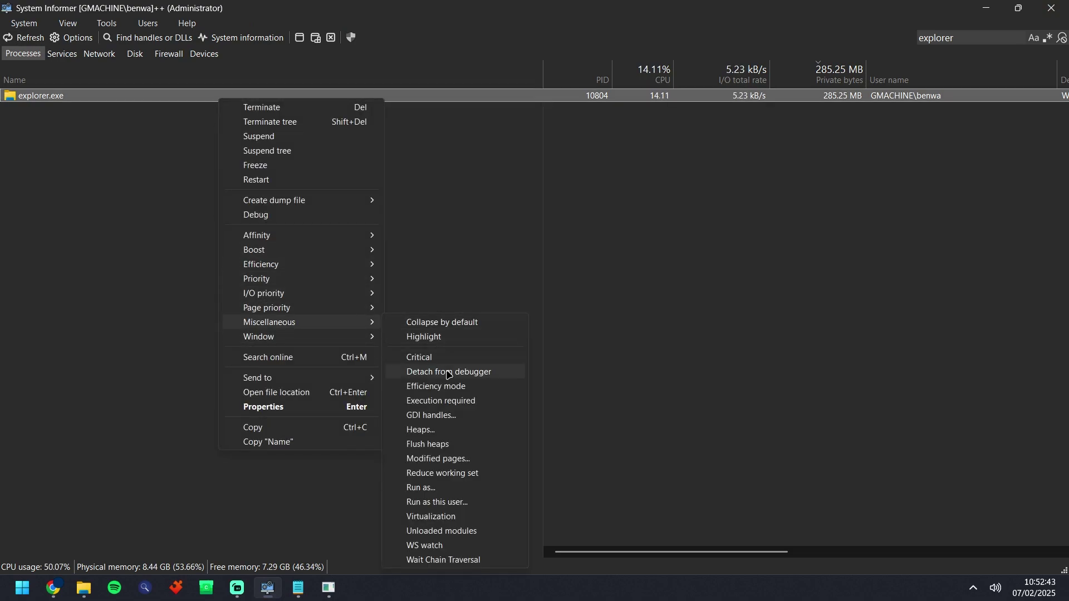
{"action": "left_click", "coordinate": [432, 530]}
- Sort the unloaded modules by name, inspect the clipc.dll entry, and close the list
{"action": "left_click", "coordinate": [443, 161]}
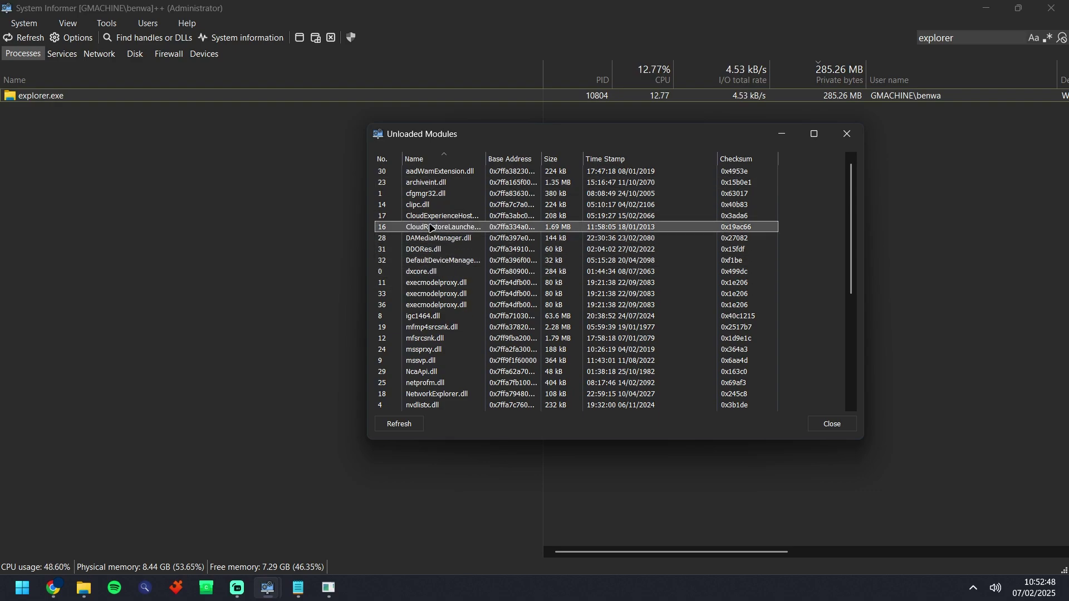
{"action": "left_click", "coordinate": [440, 205]}
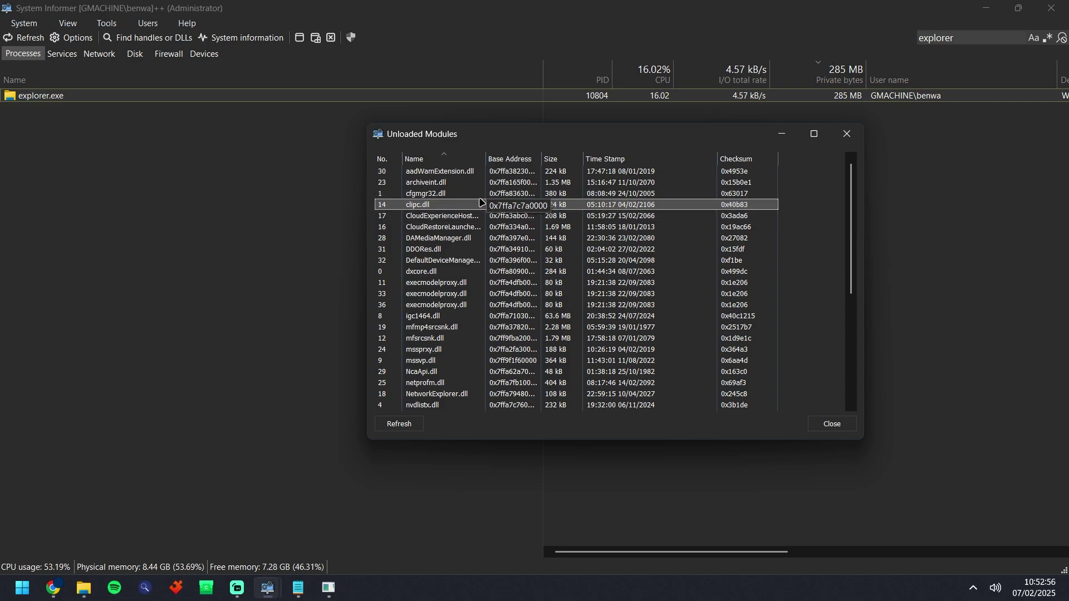
{"action": "left_click", "coordinate": [847, 134]}
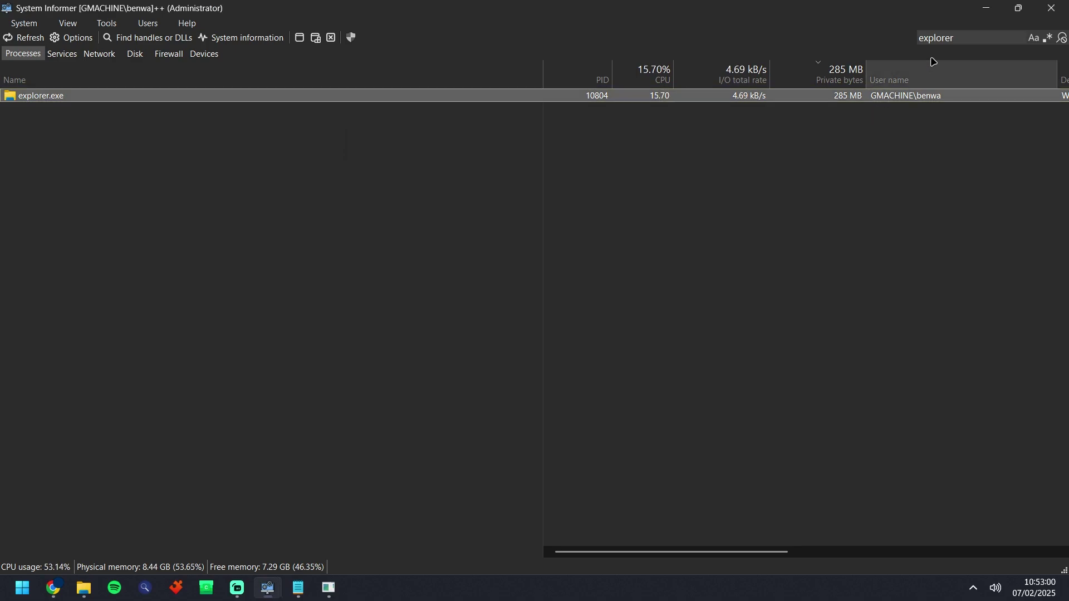
- Search explorer.exe's memory for strings with Extended Unicode and Mapped memory included
{"action": "double_click", "coordinate": [486, 99]}
{"action": "left_click", "coordinate": [750, 120]}
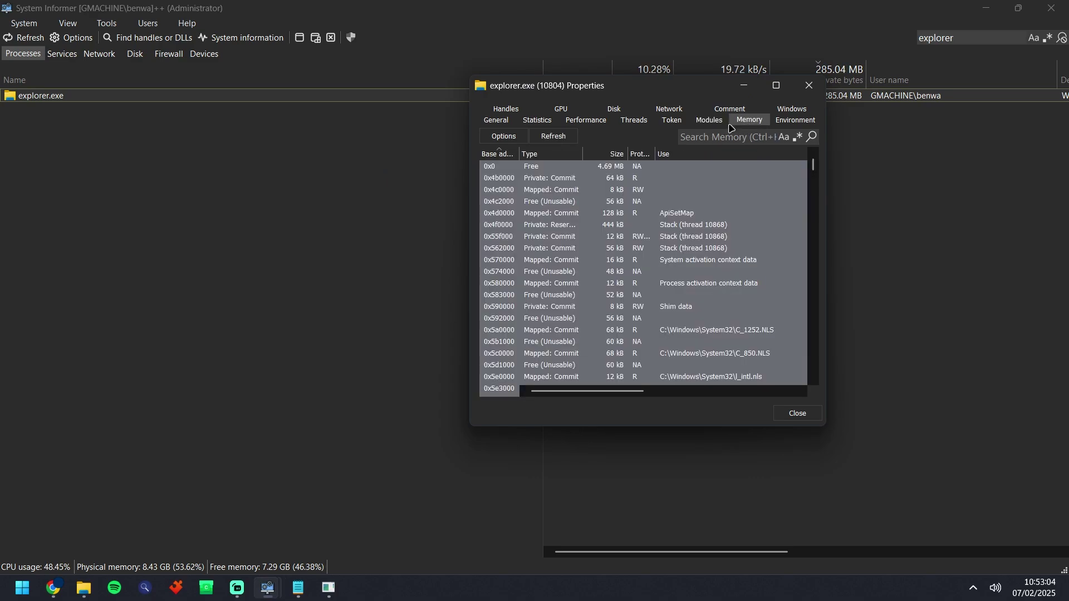
{"action": "left_click", "coordinate": [493, 139]}
{"action": "left_click", "coordinate": [557, 328]}
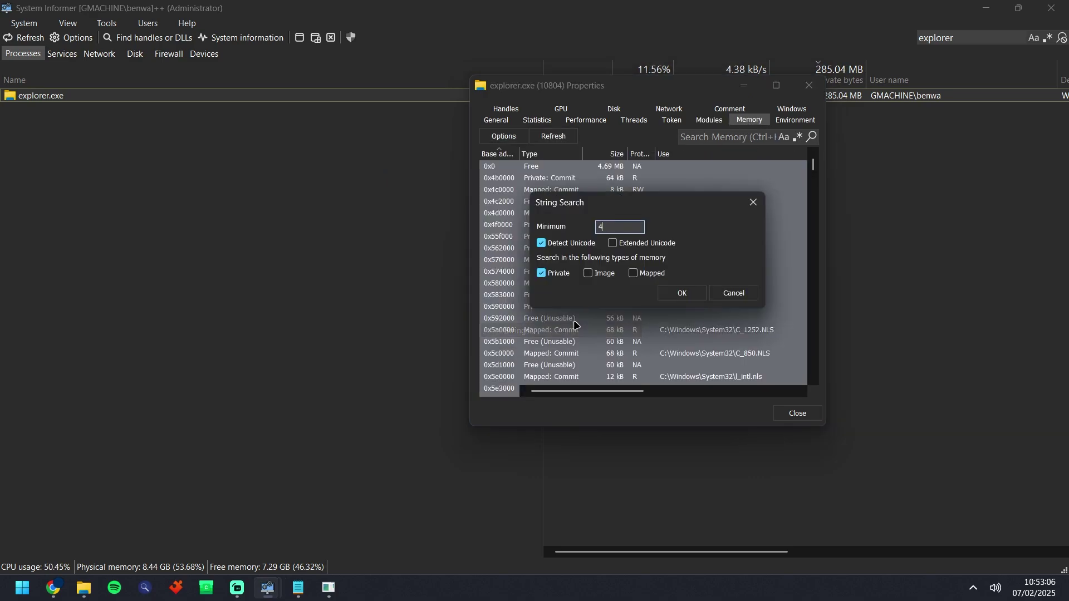
{"action": "left_click", "coordinate": [613, 243]}
{"action": "left_click", "coordinate": [633, 274]}
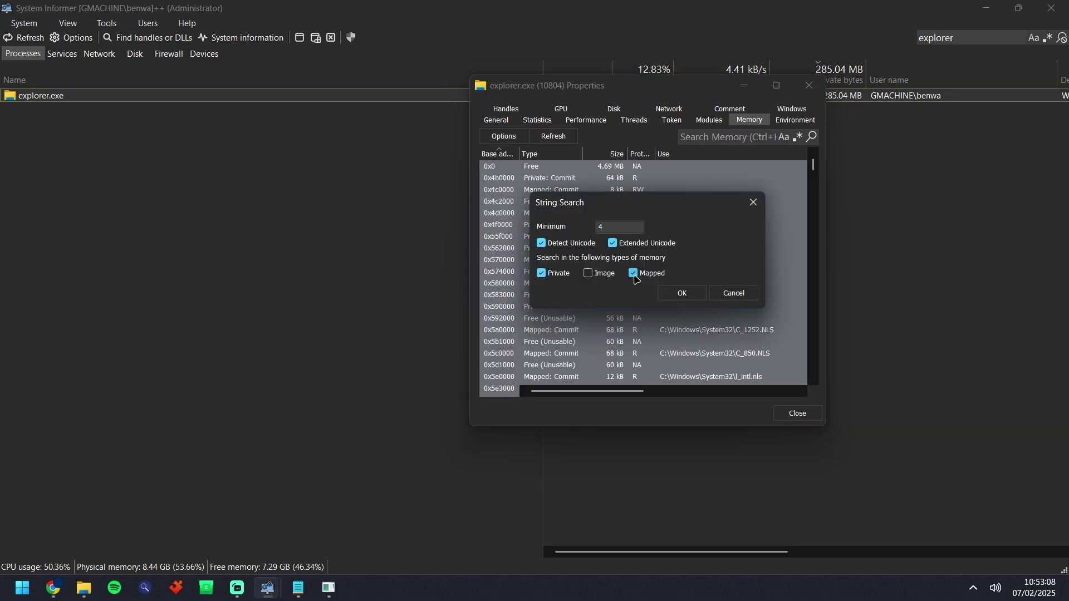
{"action": "left_click", "coordinate": [670, 295]}
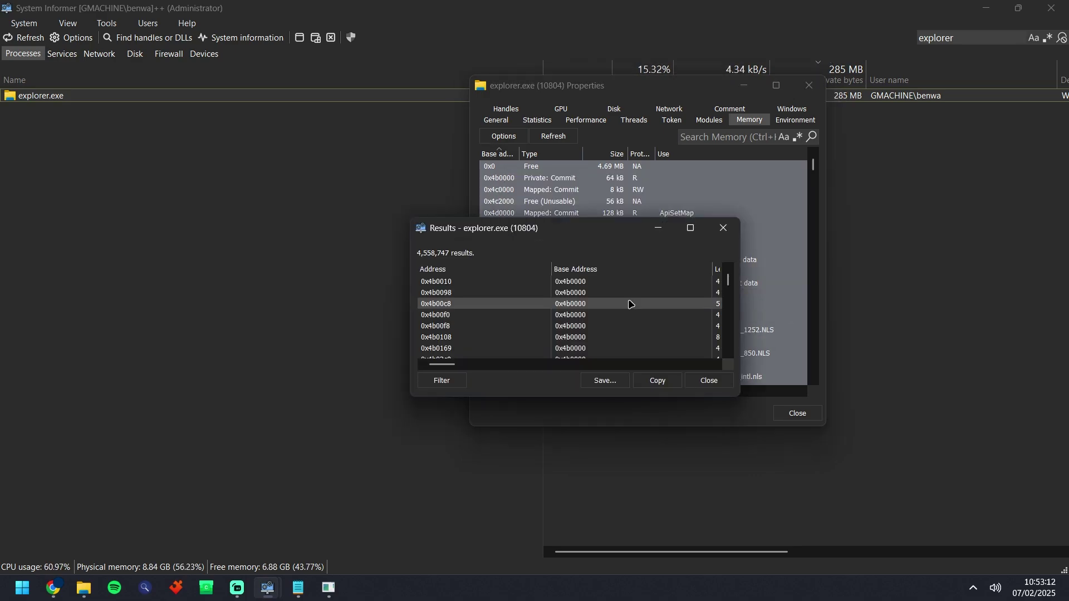
- Regex-filter the string results to the 1,775 DLL paths, select them all, and copy them
{"action": "left_click", "coordinate": [454, 380]}
{"action": "left_click", "coordinate": [464, 427]}
{"action": "key", "text": "Return"}
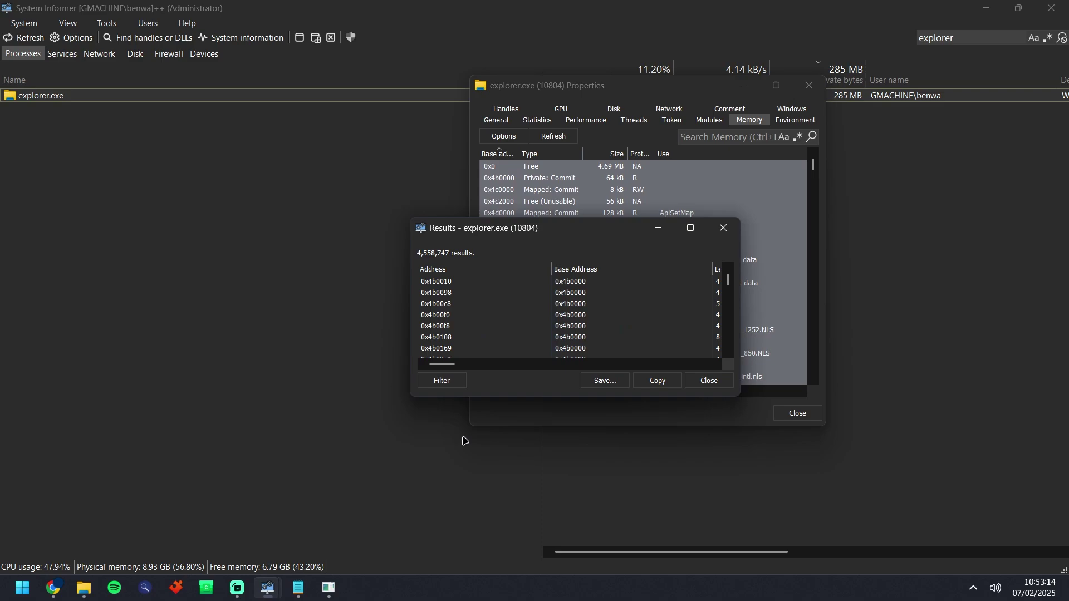
{"action": "double_click", "coordinate": [584, 240]}
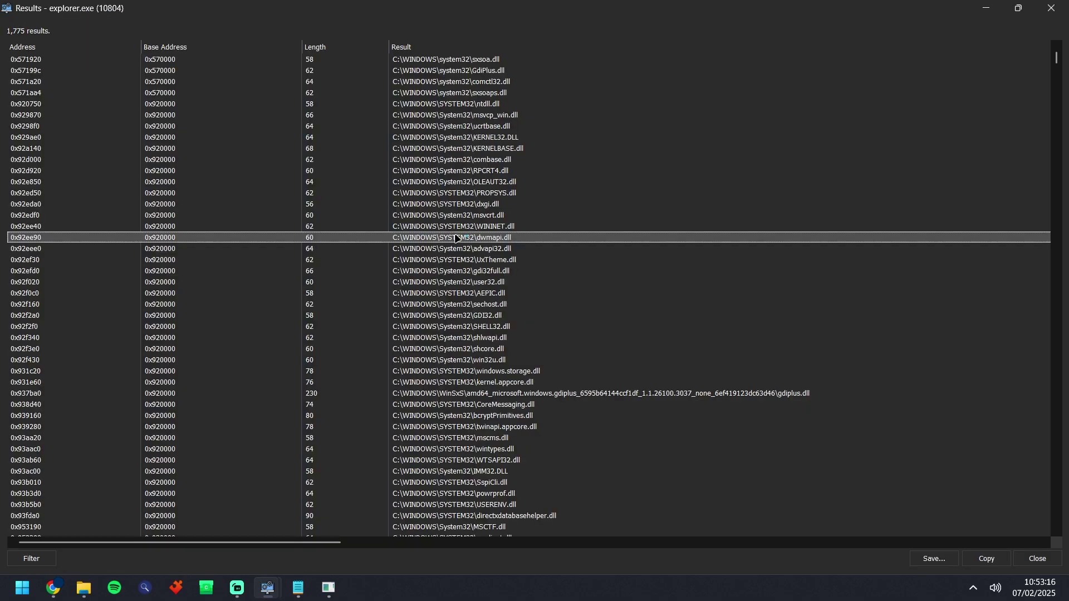
{"action": "left_click", "coordinate": [477, 60]}
{"action": "left_click_drag", "start_coordinate": [1056, 57], "coordinate": [1056, 520]}
{"action": "key", "text": "ctrl+a"}
{"action": "right_click", "coordinate": [538, 461]}
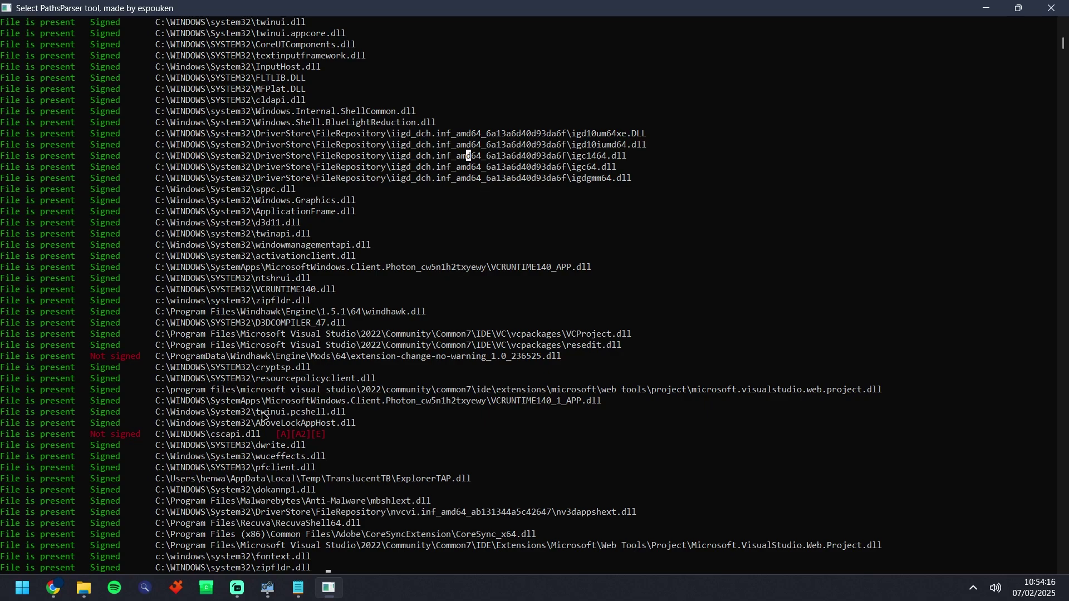
- Select and copy the 'Not signed' C:\WINDOWS\cscapi.dll line in PathsParser
{"action": "left_click_drag", "start_coordinate": [155, 435], "coordinate": [328, 435]}
{"action": "right_click", "coordinate": [328, 437]}
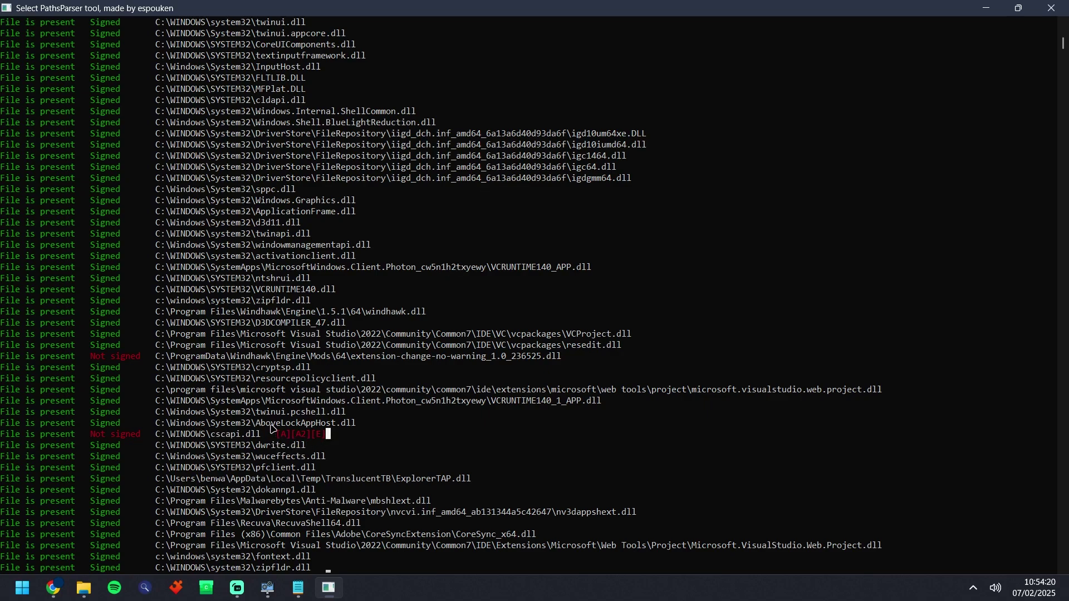